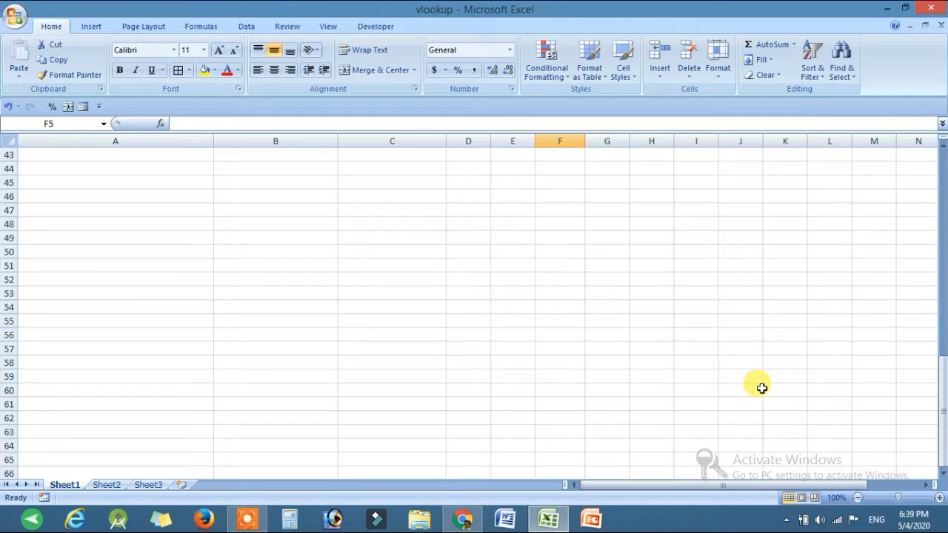
Review the state, capital and year of establishment columns down to the table's last row.
scroll(761, 388, "up", 14)
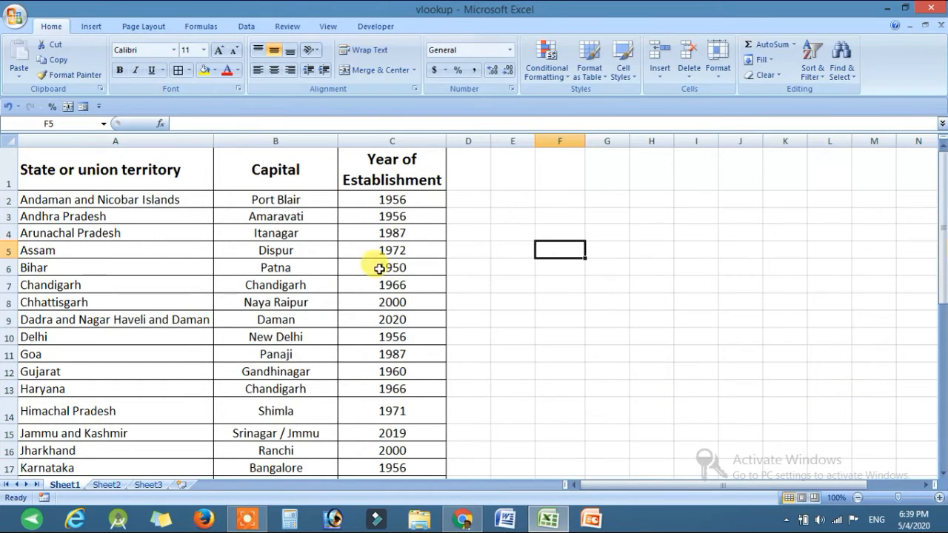
left_click(117, 140)
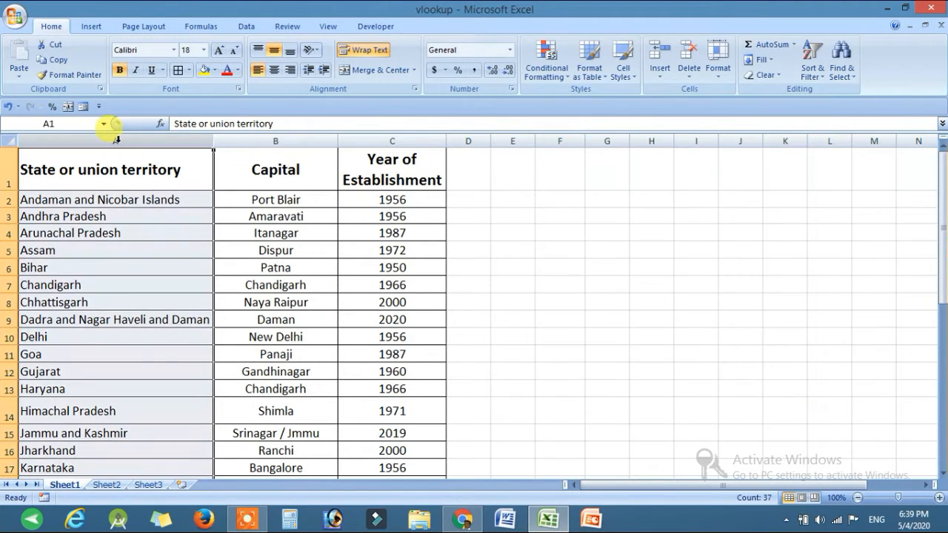
left_click(287, 139)
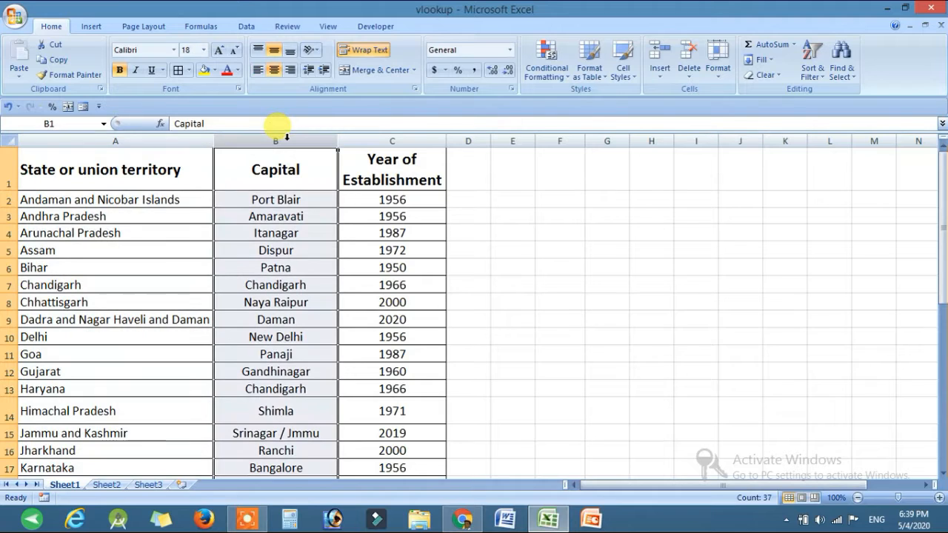
left_click(388, 138)
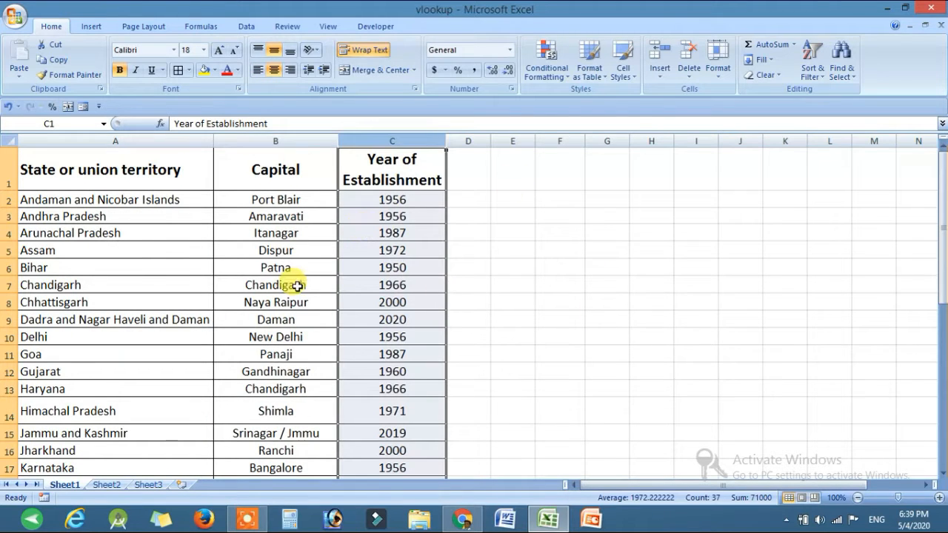
scroll(133, 309, "down", 7)
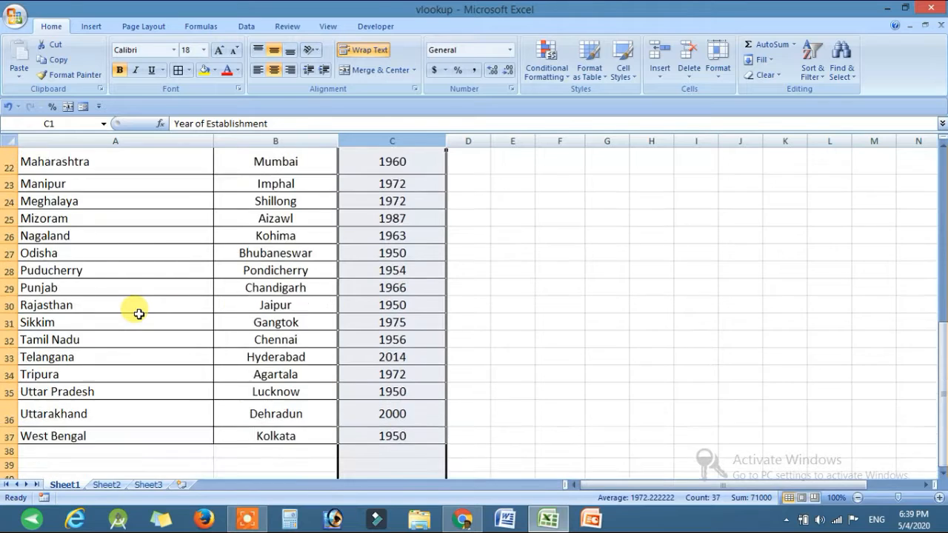
scroll(137, 309, "up", 6)
scroll(409, 307, "up", 1)
Enter the formula =VLOOKUP("delhi",A:C,2,0) in cell G2 and widen column G slightly to fit the result.
left_click(615, 198)
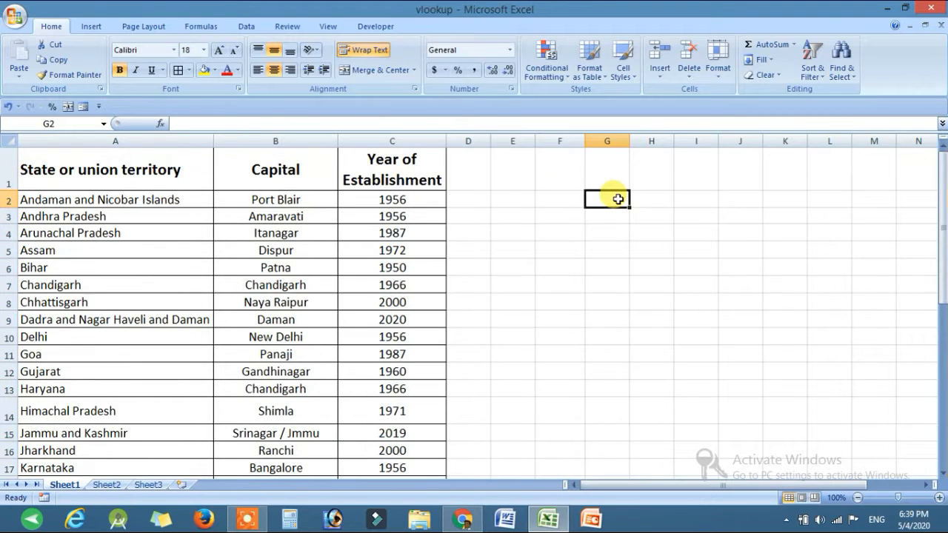
type("=")
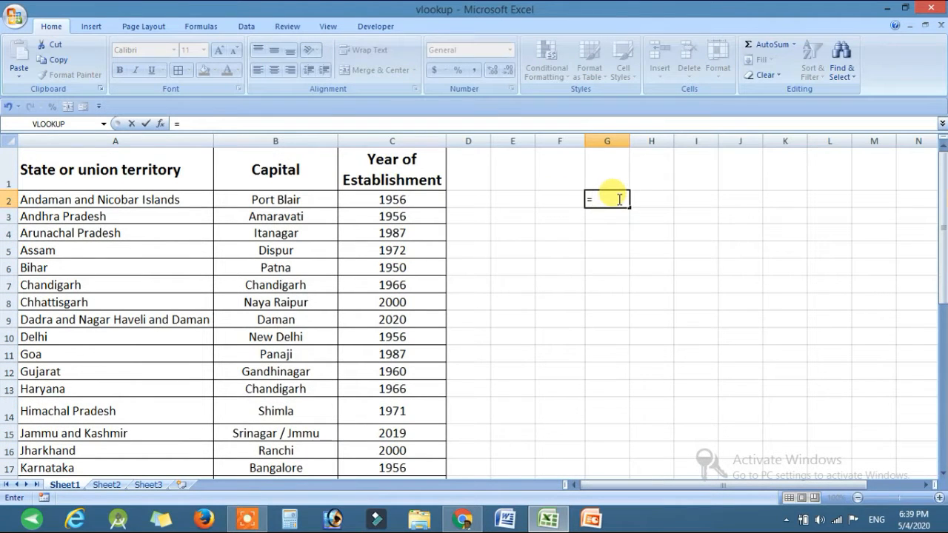
type("vlook")
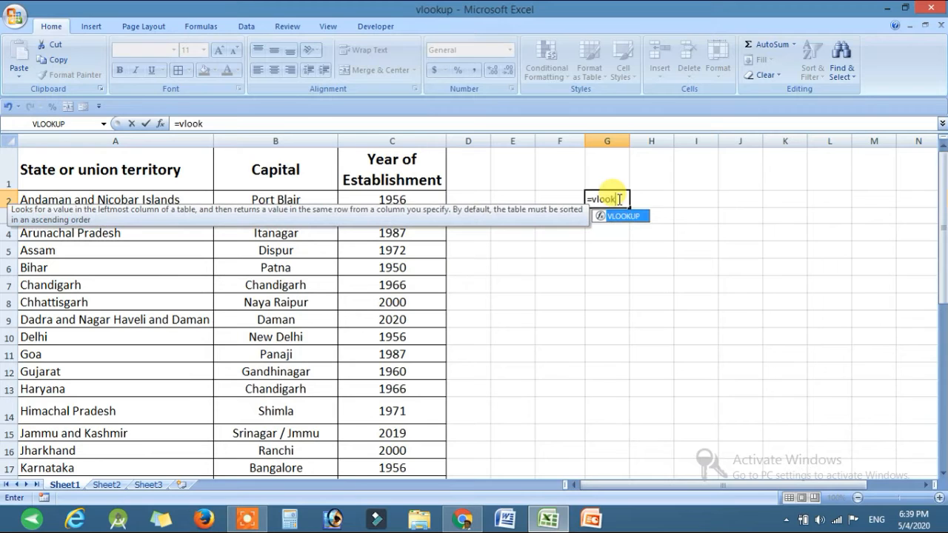
type("up(")
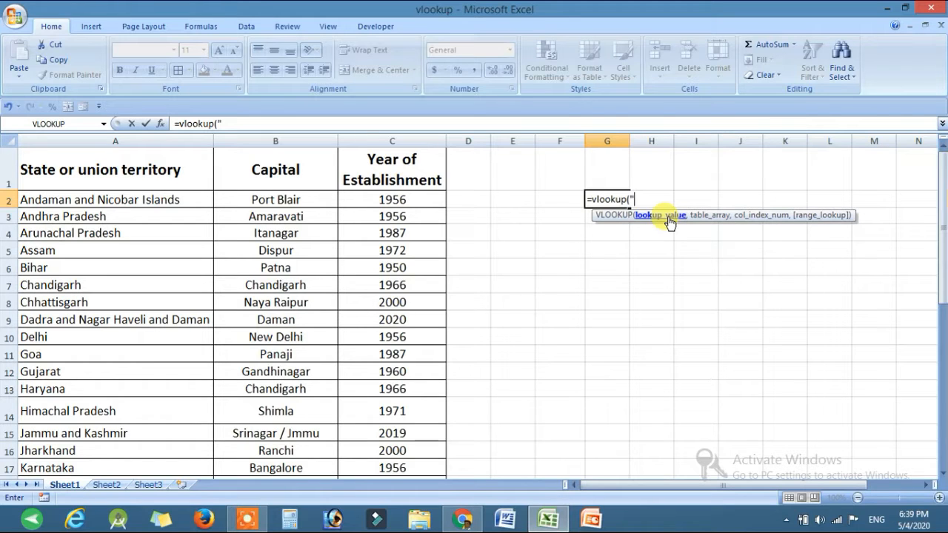
type("delhi\",")
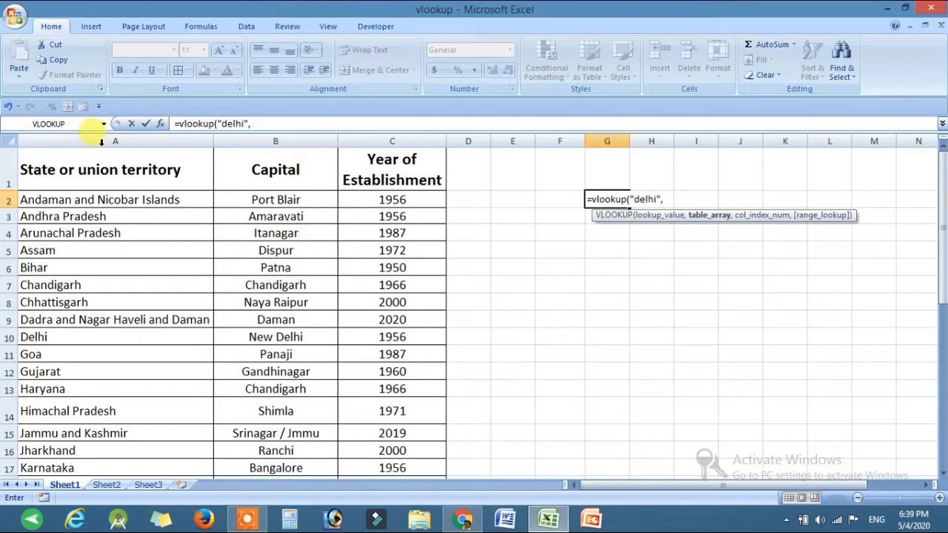
left_click_drag(66, 140, 363, 140)
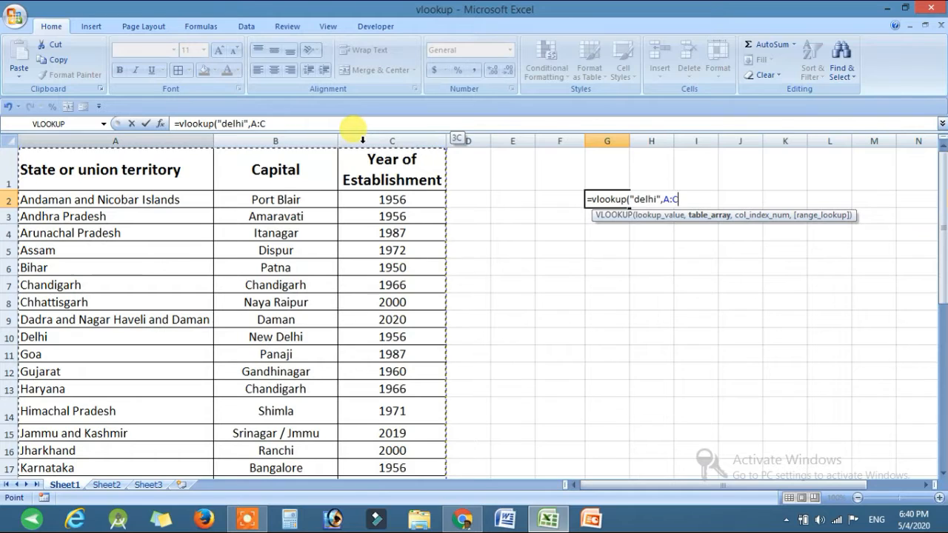
type(",")
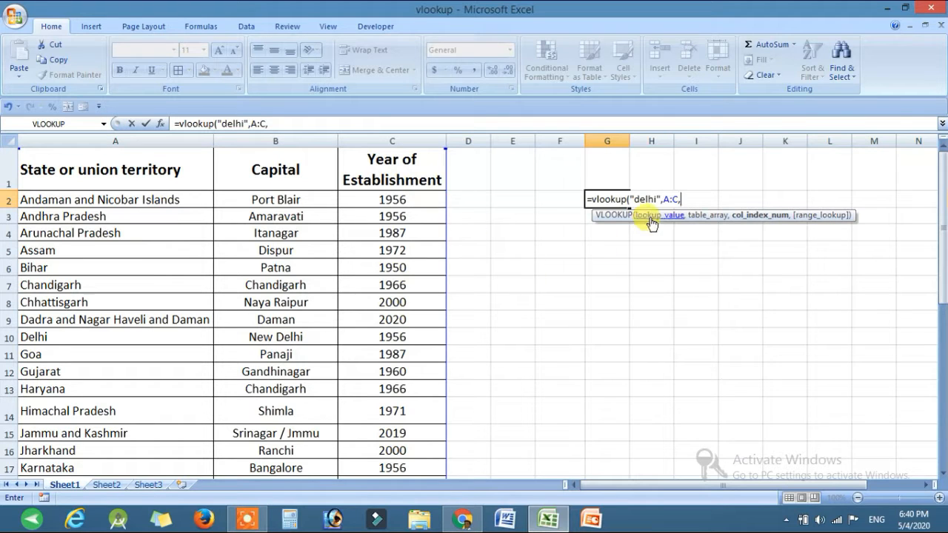
type("2")
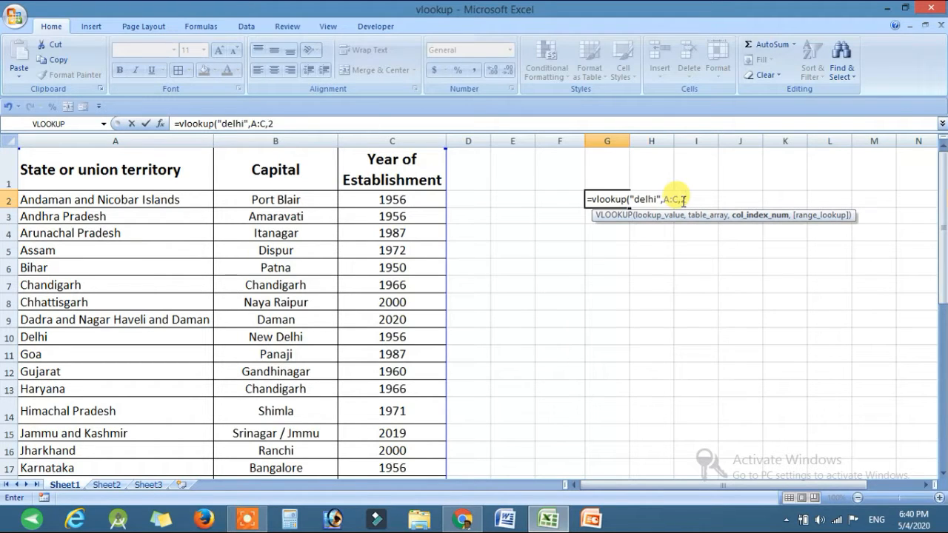
type(",")
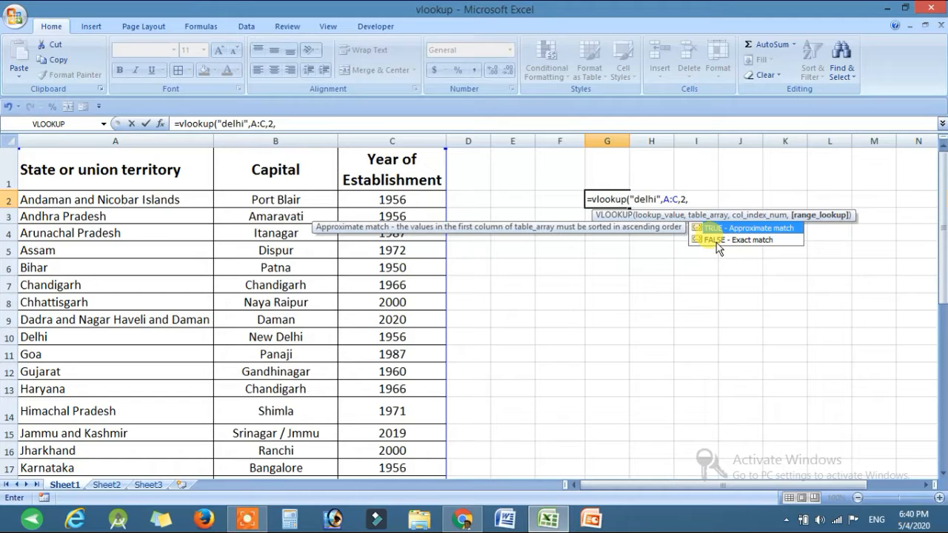
type("0)")
key("Return")
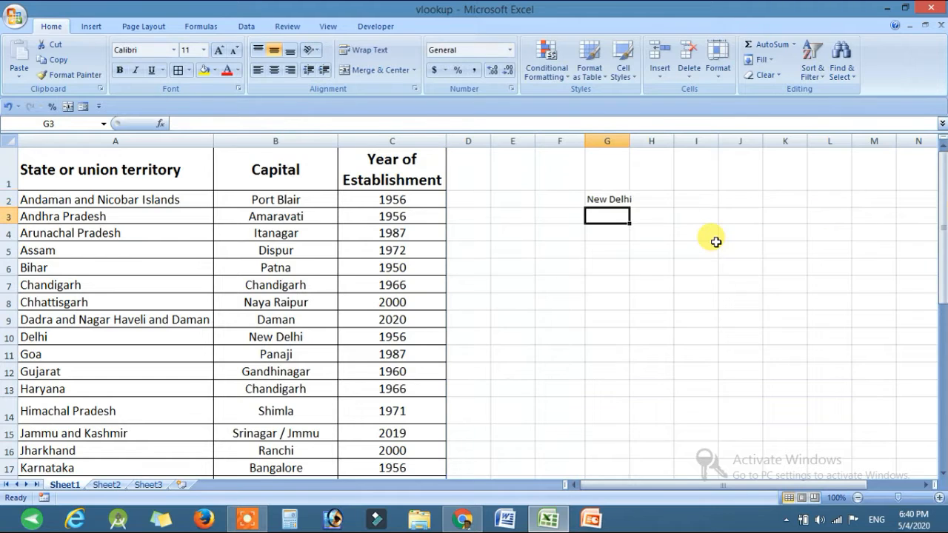
left_click_drag(625, 140, 635, 140)
Change the lookup value in the G2 formula to "uttar pradesh".
left_click(615, 200)
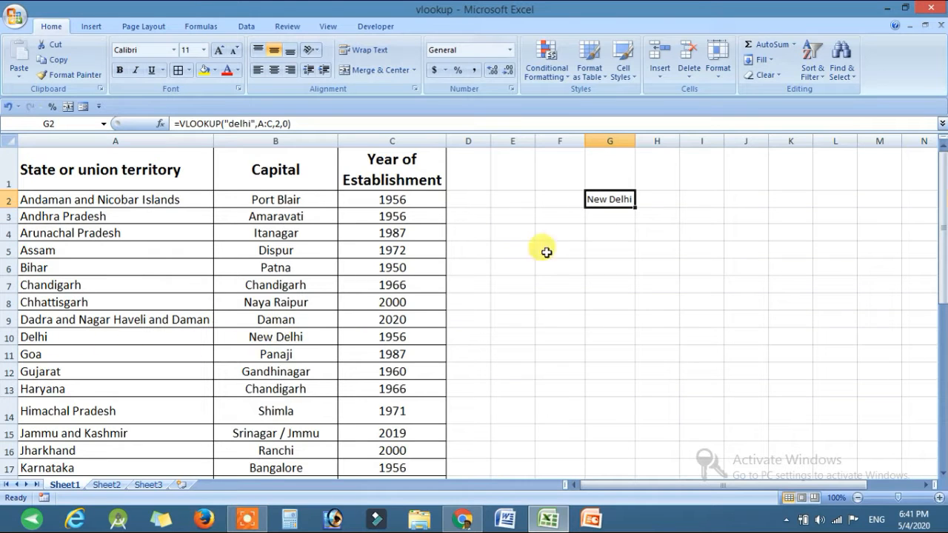
double_click(601, 200)
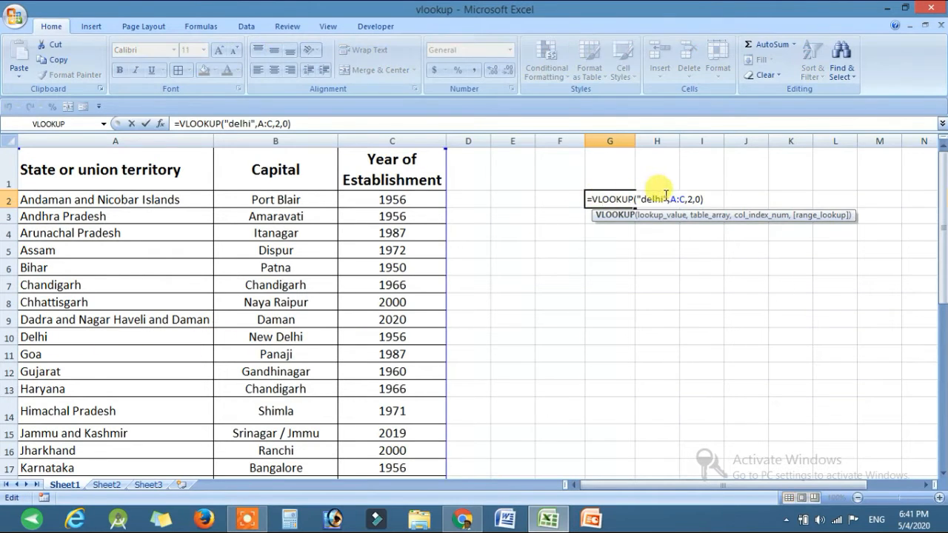
left_click_drag(662, 200, 642, 202)
key("BackSpace")
key("Delete")
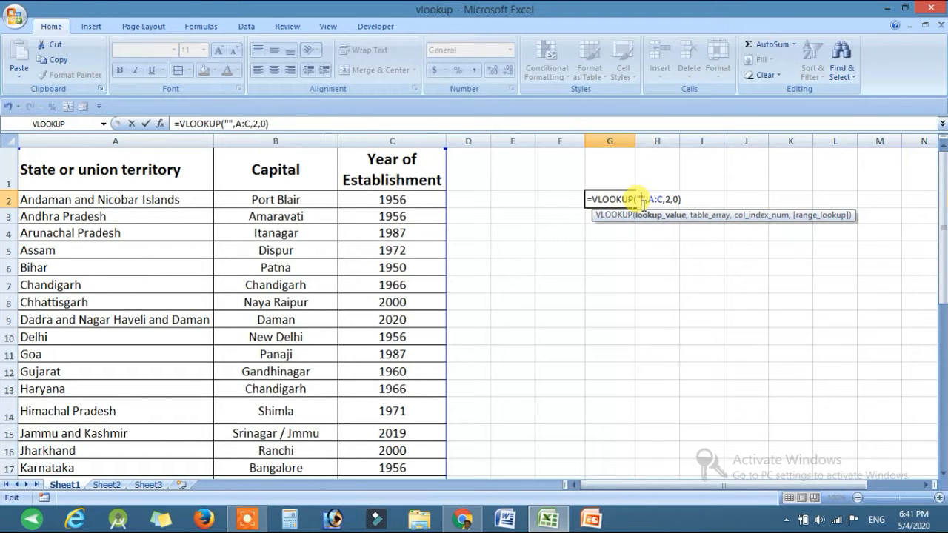
type("uttar pra")
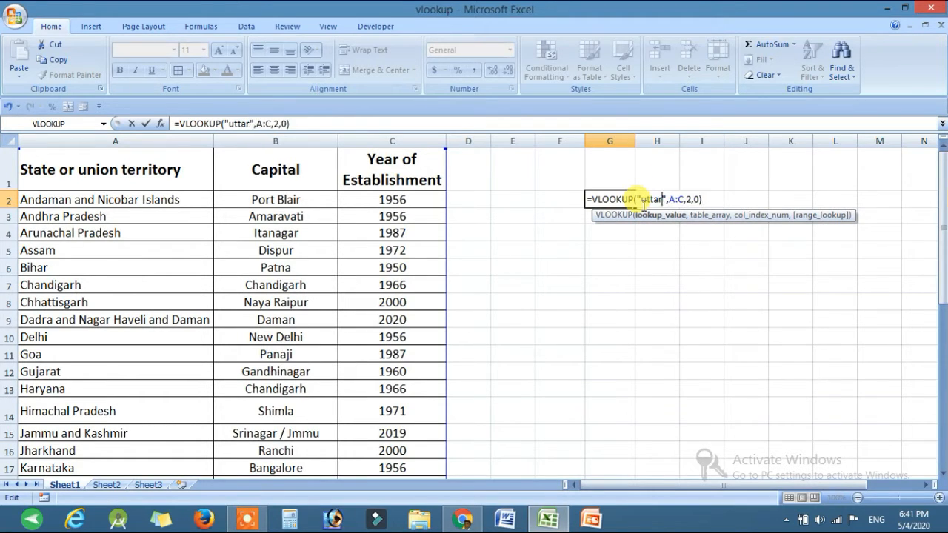
type("desh")
key("Return")
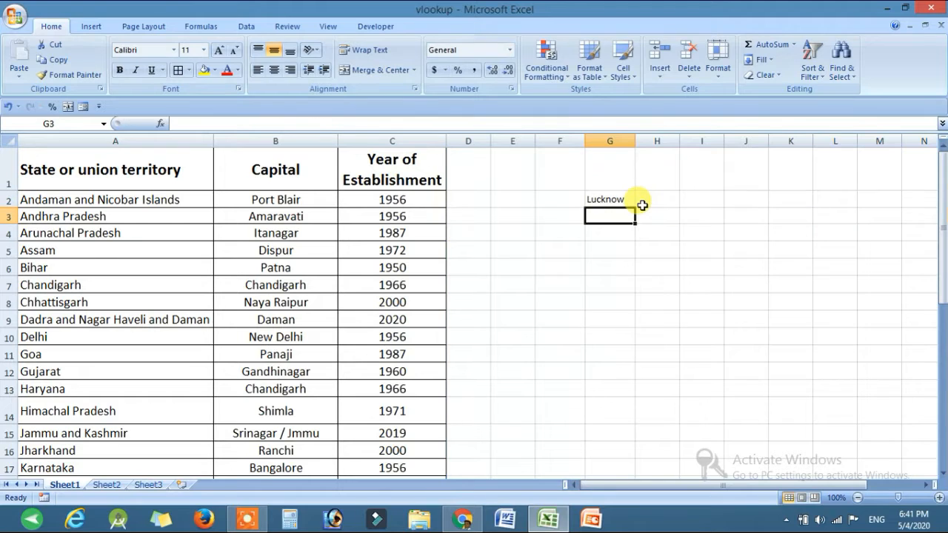
Clear the VLOOKUP formula from cell G2.
left_click(606, 199)
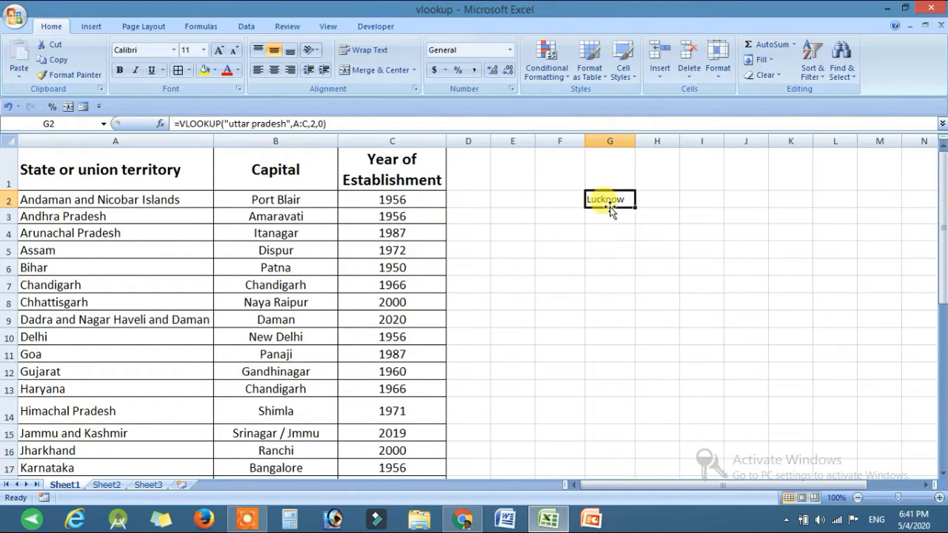
key("Delete")
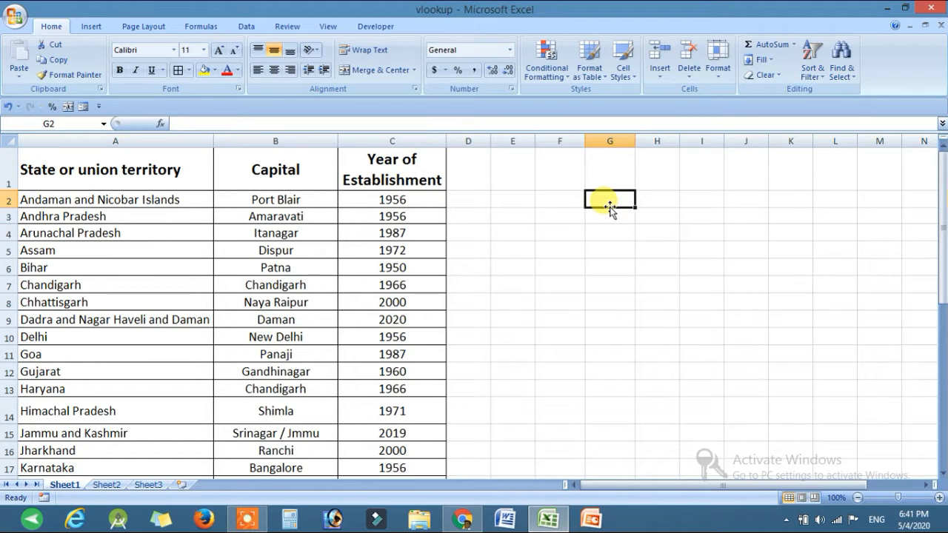
left_click(569, 201)
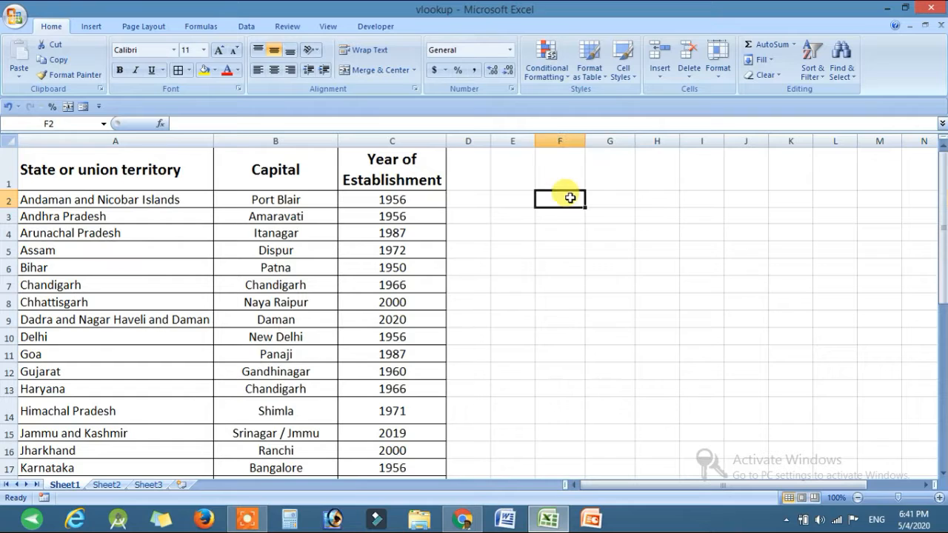
Enter the formula =VLOOKUP(F2,A:C,2,FALSE) in cell G2 so that it looks up the state named in F2.
left_click(609, 201)
type("=")
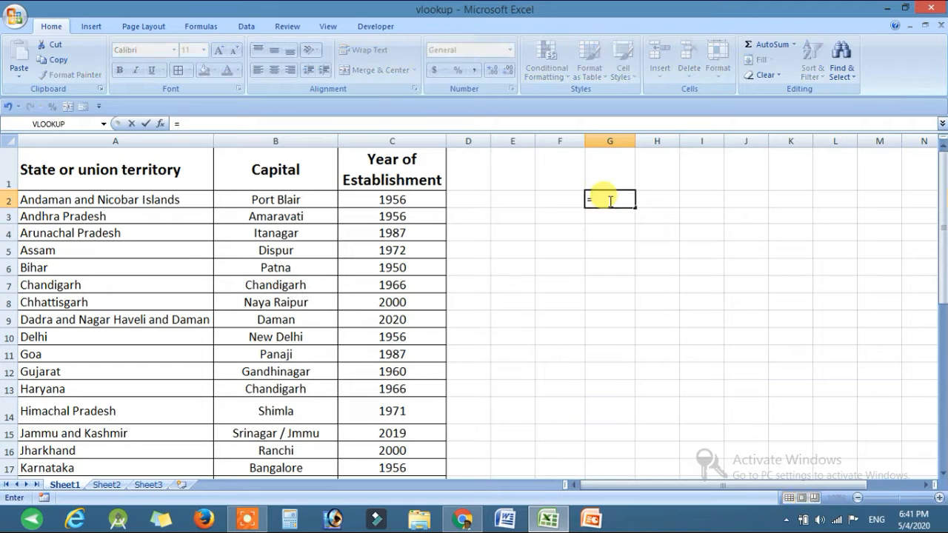
type("VLOOKUP")
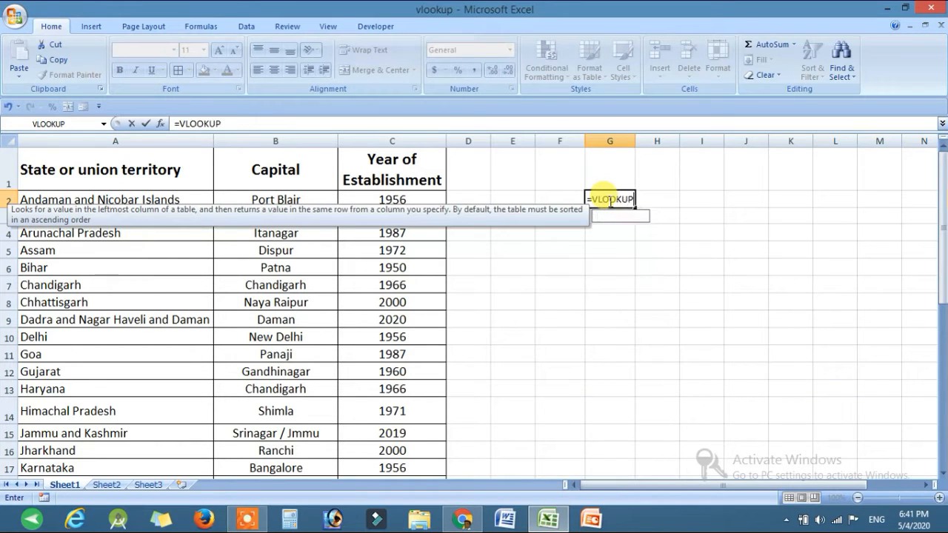
type("(")
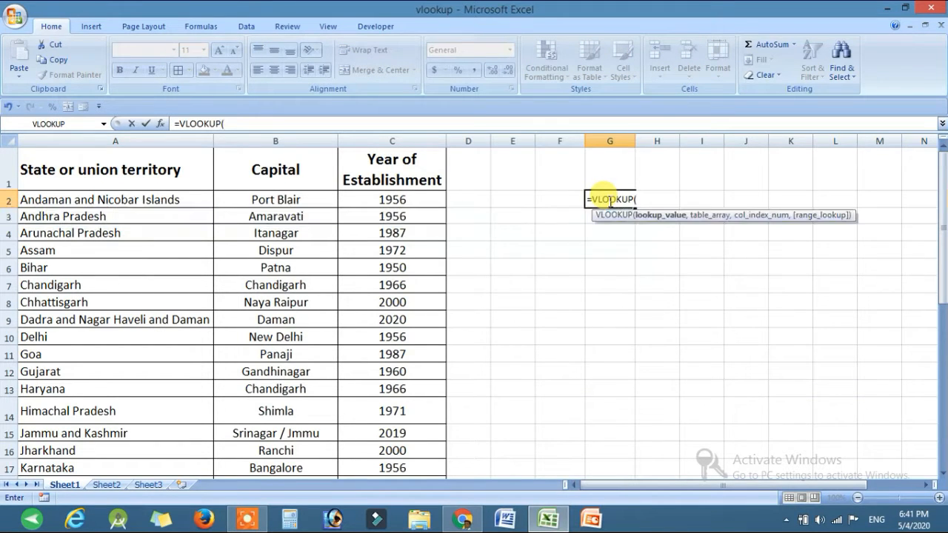
left_click(559, 199)
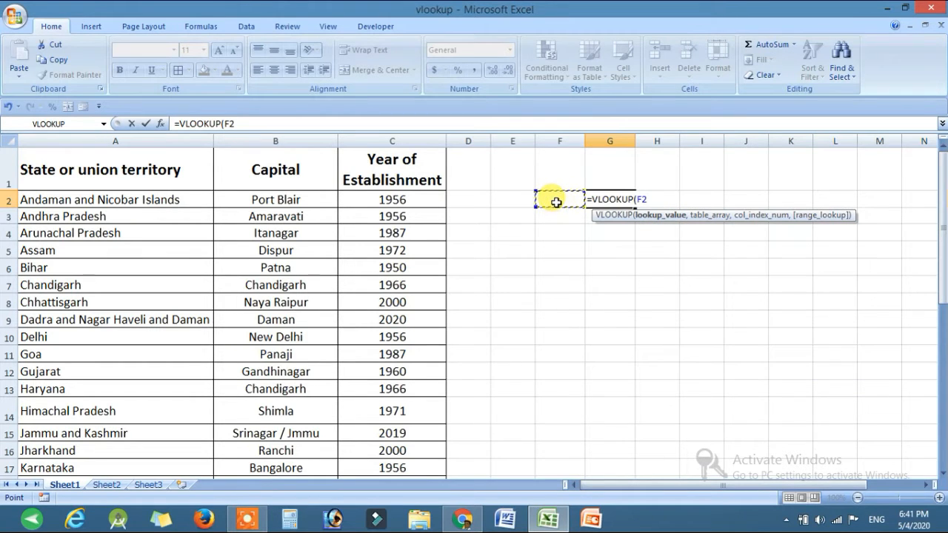
type(",")
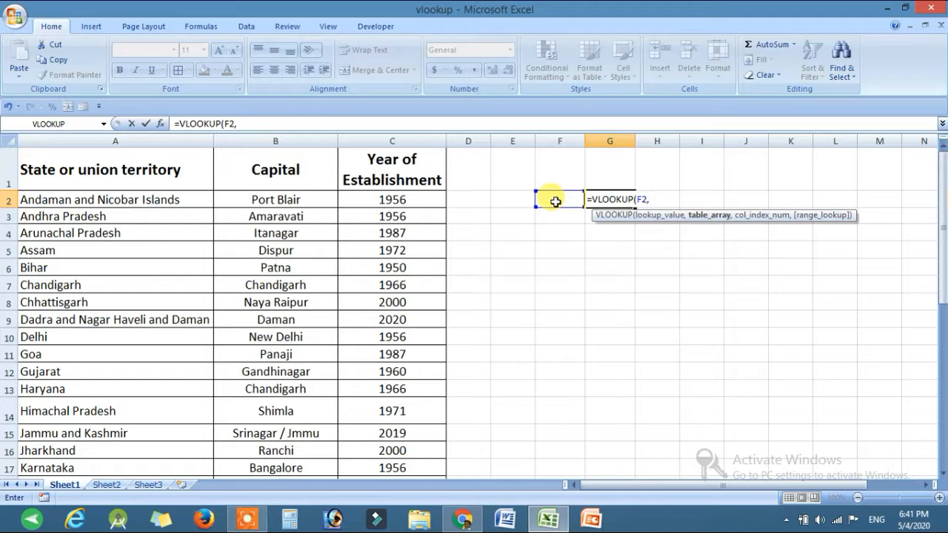
left_click_drag(83, 141, 355, 132)
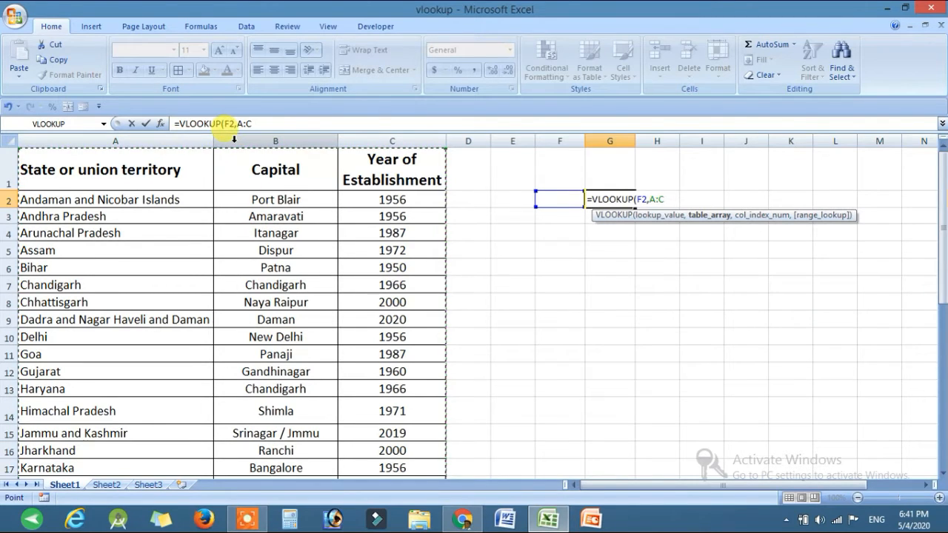
type(",")
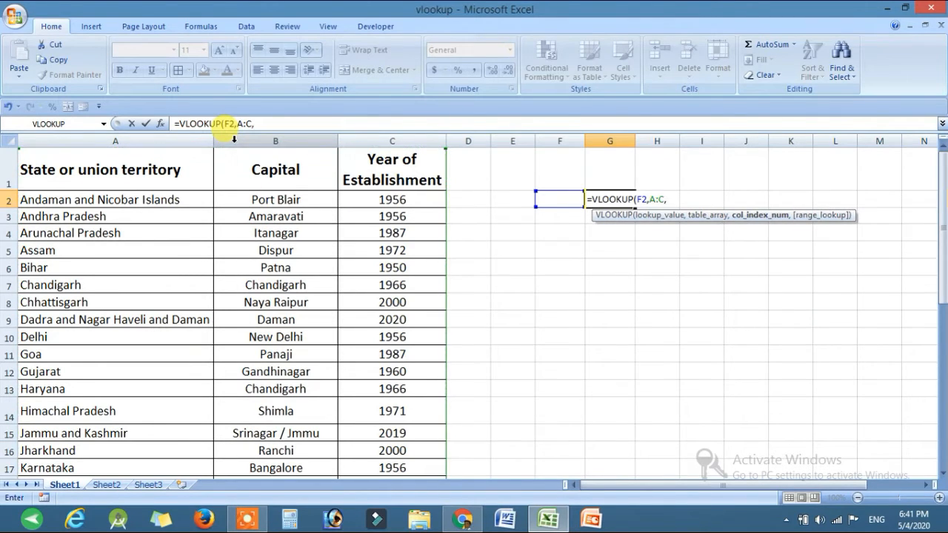
type("2,")
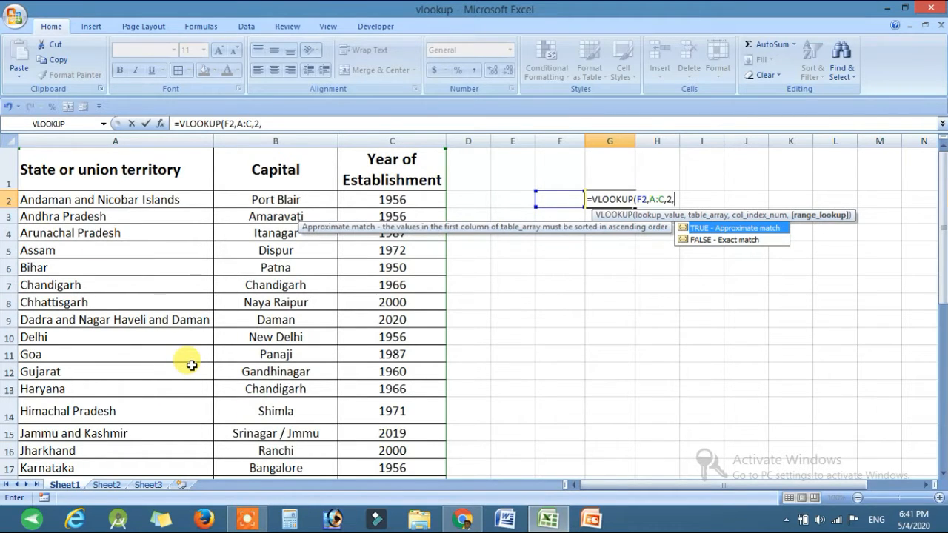
type("FALSE")
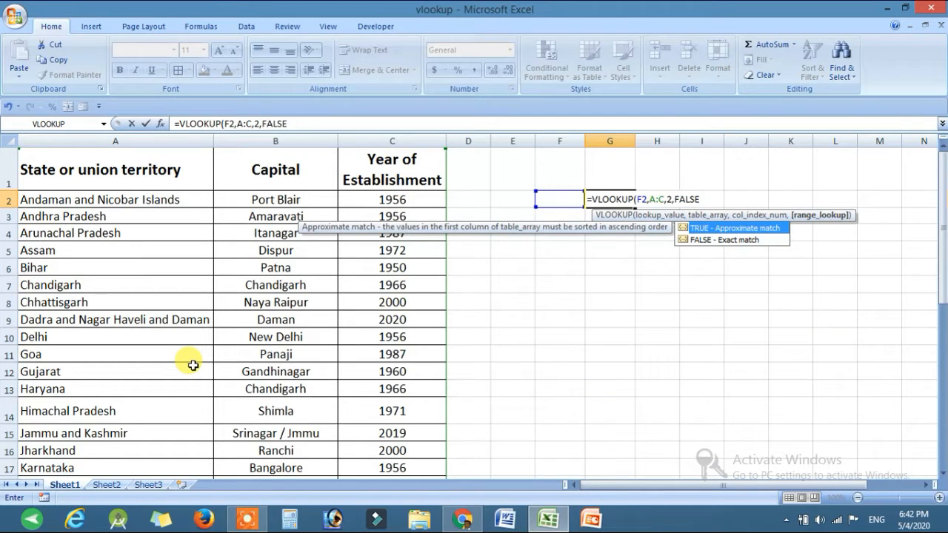
type(")")
key("Return")
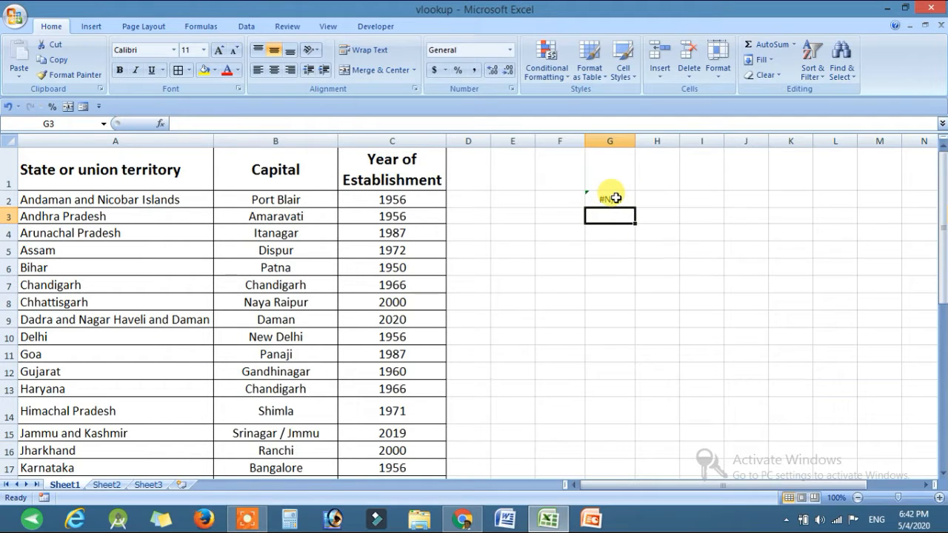
Enter DELHI in cell F2 as the lookup value.
left_click(558, 199)
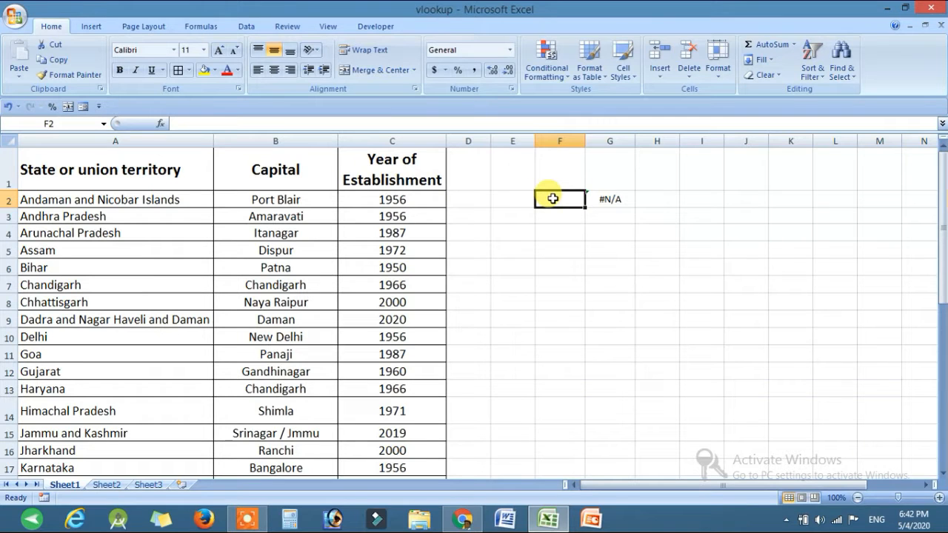
type("DELHI")
key("Return")
left_click(567, 204)
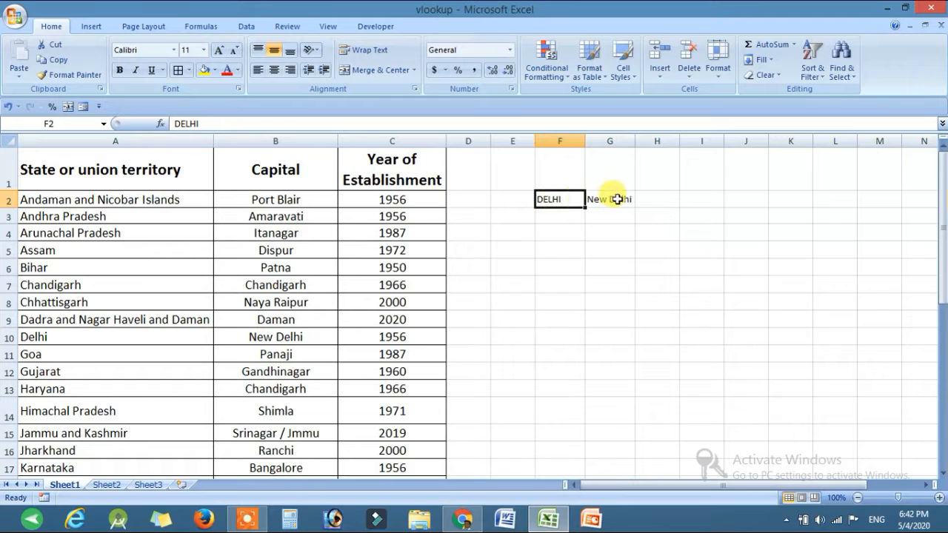
Replace the lookup value in cell F2 with UTTAR PRADESH.
left_click(617, 199)
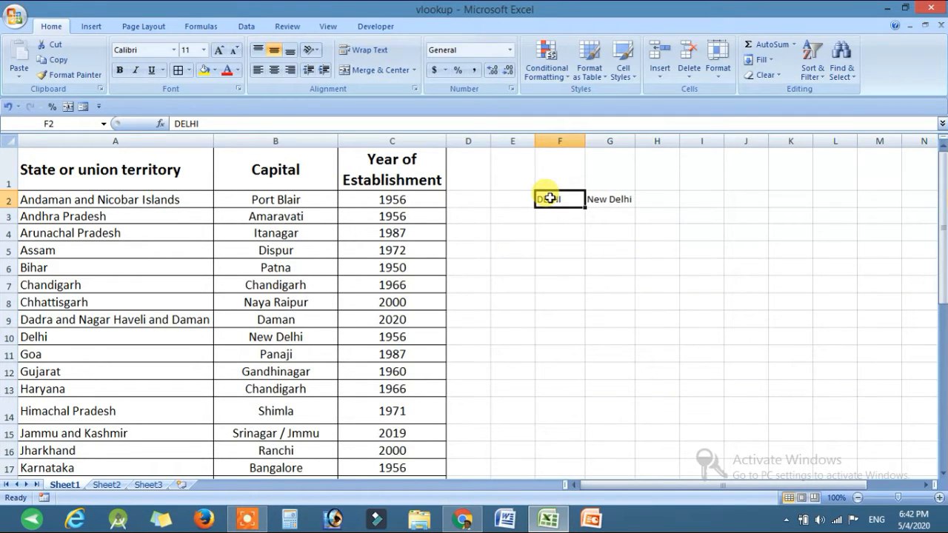
type("UTTAR")
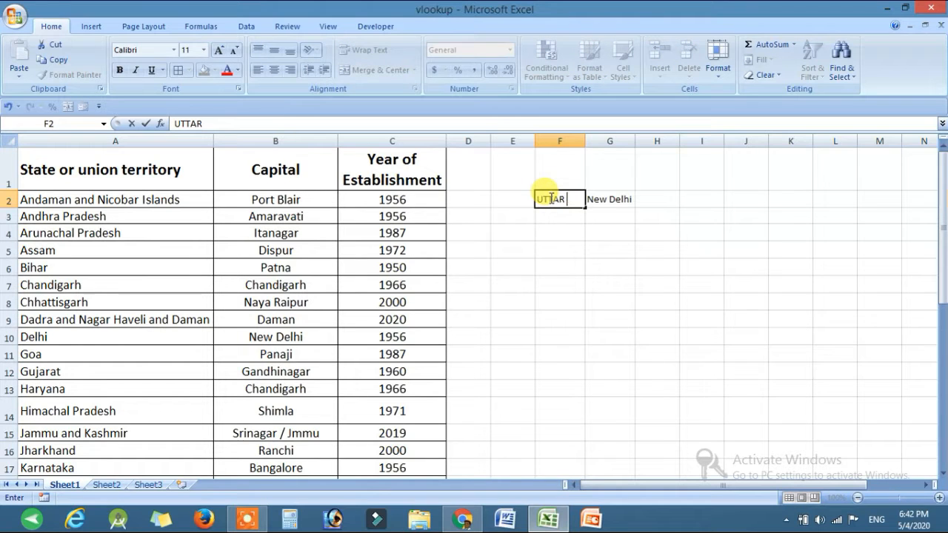
key("Return")
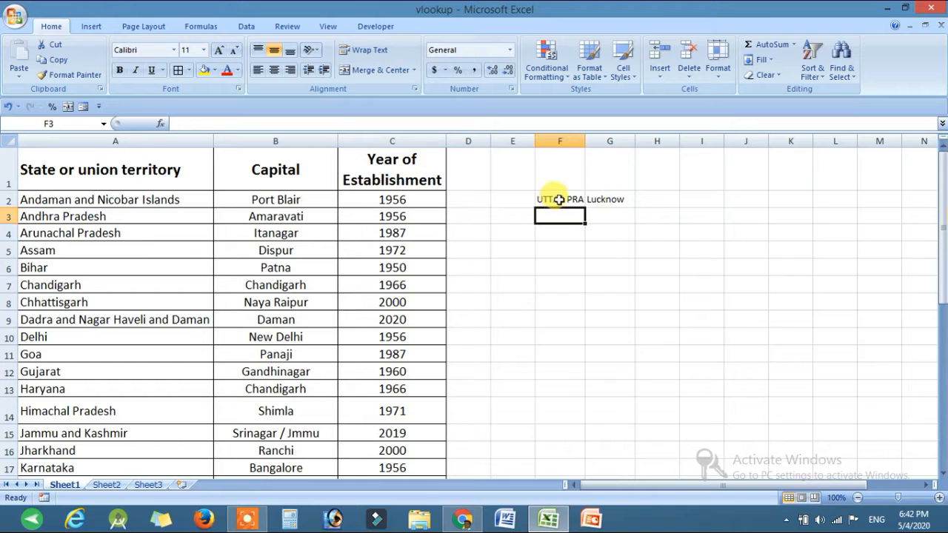
Clear the lookup value and the VLOOKUP formula from cells F2:G2.
left_click_drag(558, 199, 604, 194)
key("Delete")
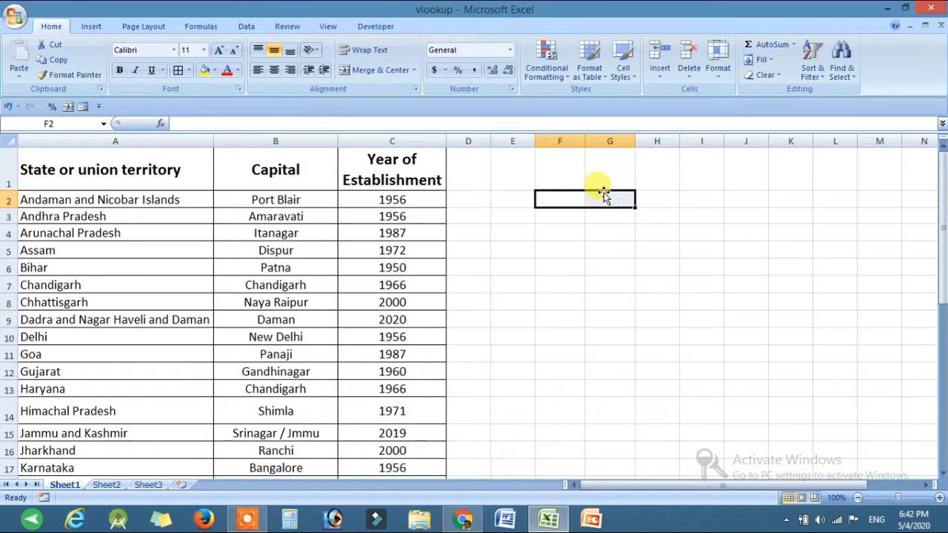
Copy the state names Assam and Goa from column A into cells H5 and H6.
left_click(96, 250)
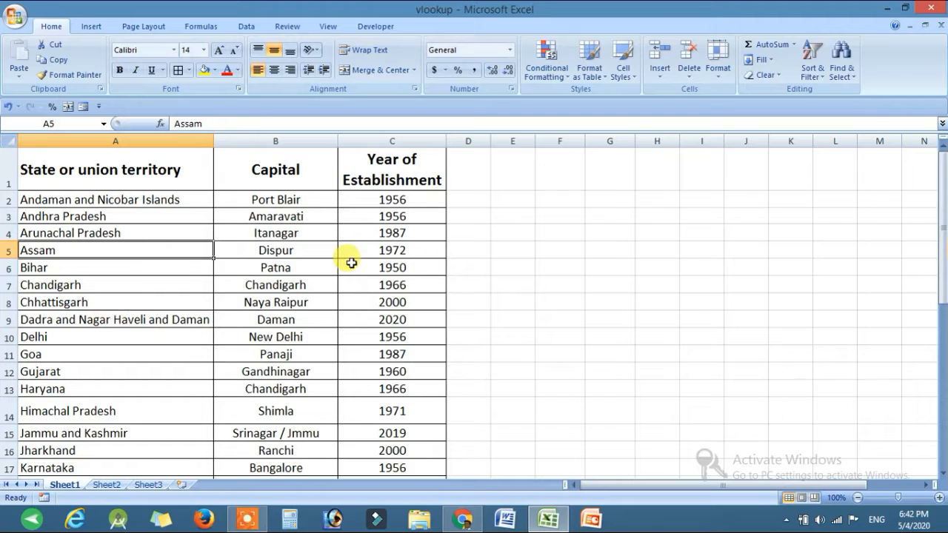
key("ctrl+c")
left_click(673, 249)
key("ctrl+v")
left_click(138, 355)
key("ctrl+c")
left_click(665, 267)
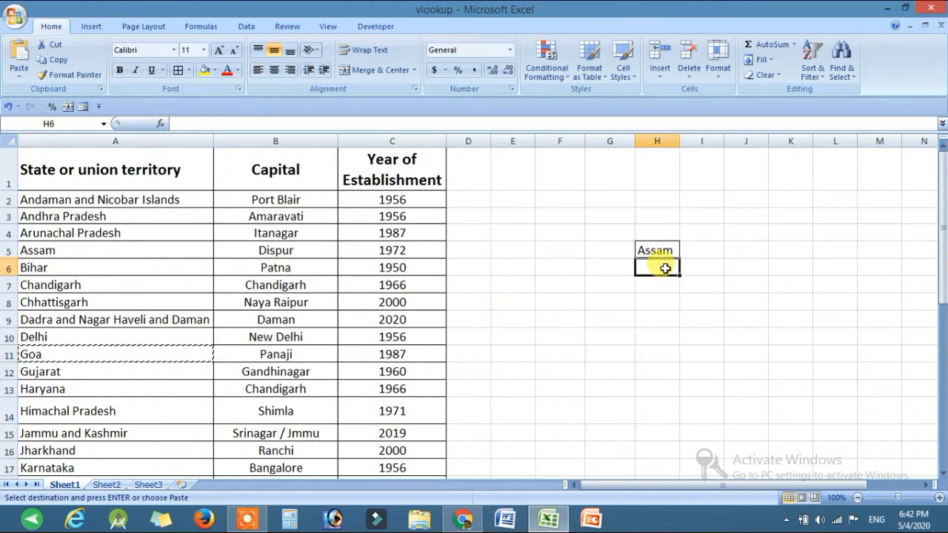
key("ctrl+v")
Copy Himachal Pradesh and Jharkhand from column A into cells H7 and H8, and fit column H's width to its contents.
left_click(67, 407)
key("ctrl+c")
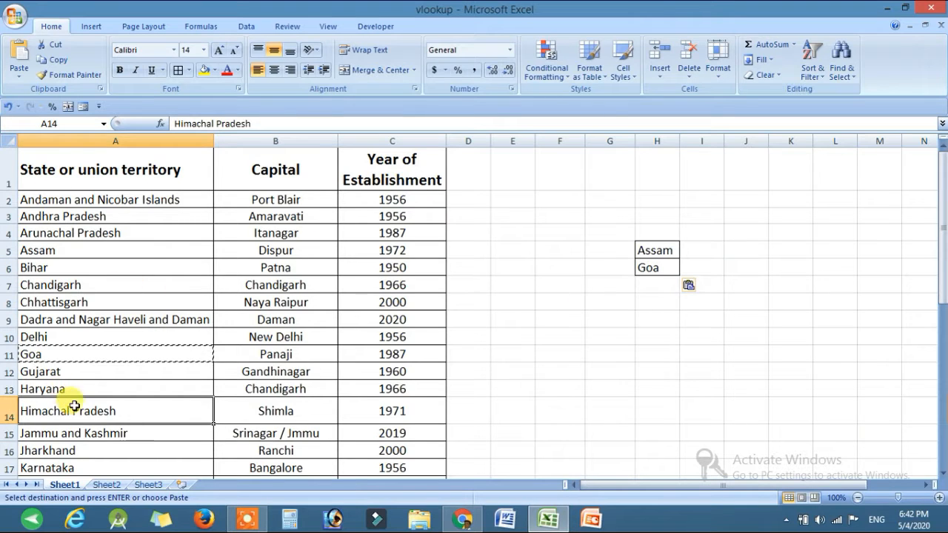
left_click(649, 286)
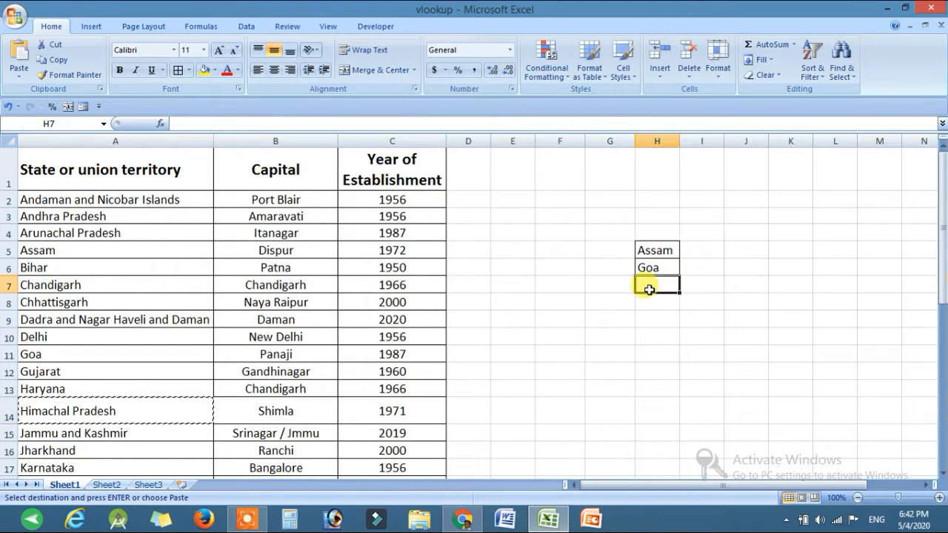
key("ctrl+v")
left_click(91, 454)
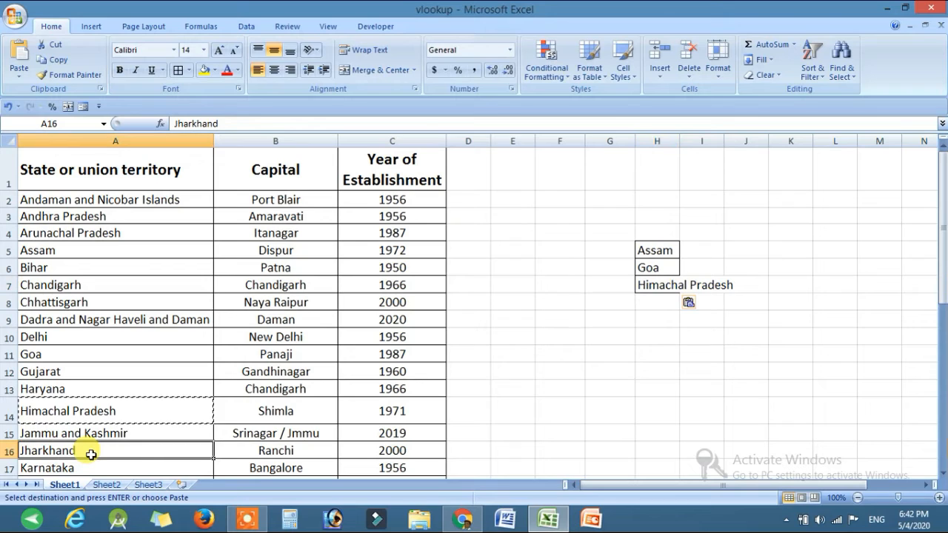
key("ctrl+c")
left_click(656, 303)
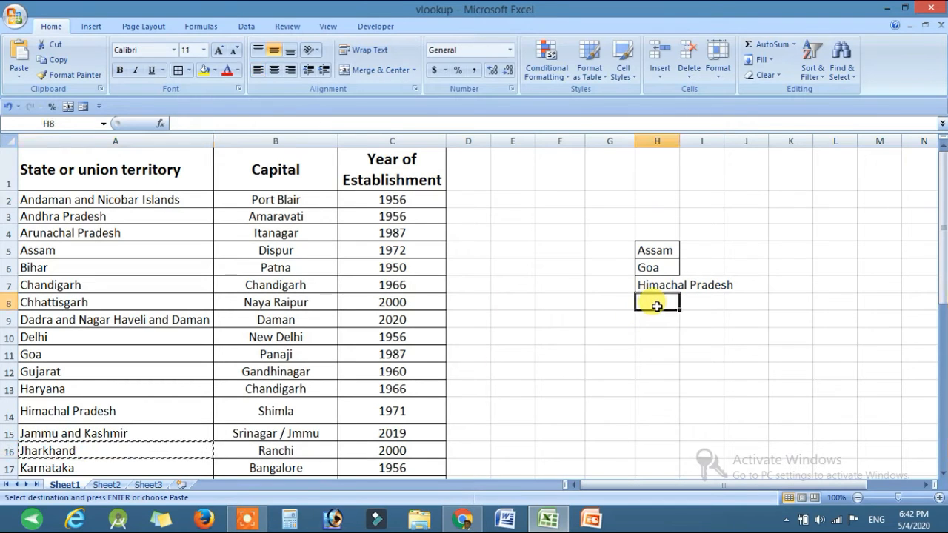
key("ctrl+v")
double_click(679, 140)
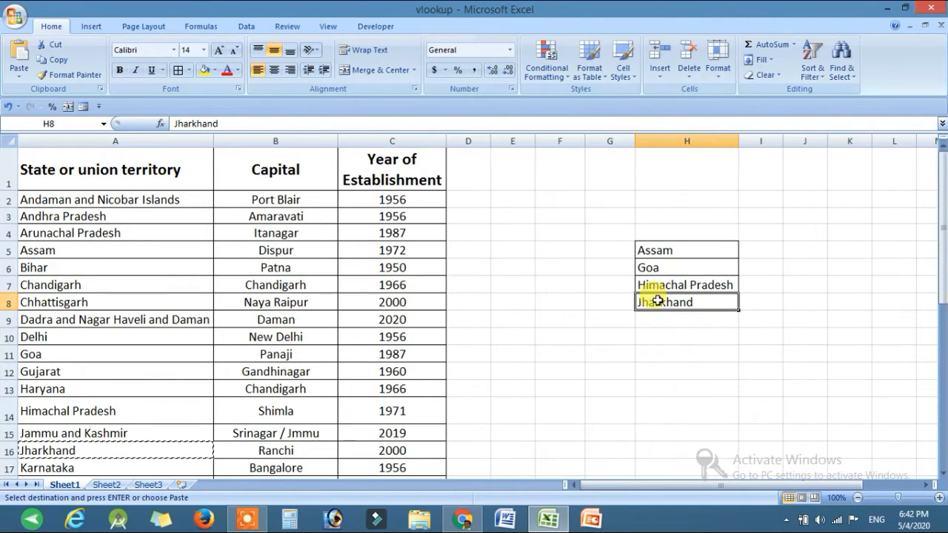
Enter the formula =VLOOKUP(H5,A:C,2,0) in cell I5 to return the capital of the state in H5.
left_click(765, 252)
type("=")
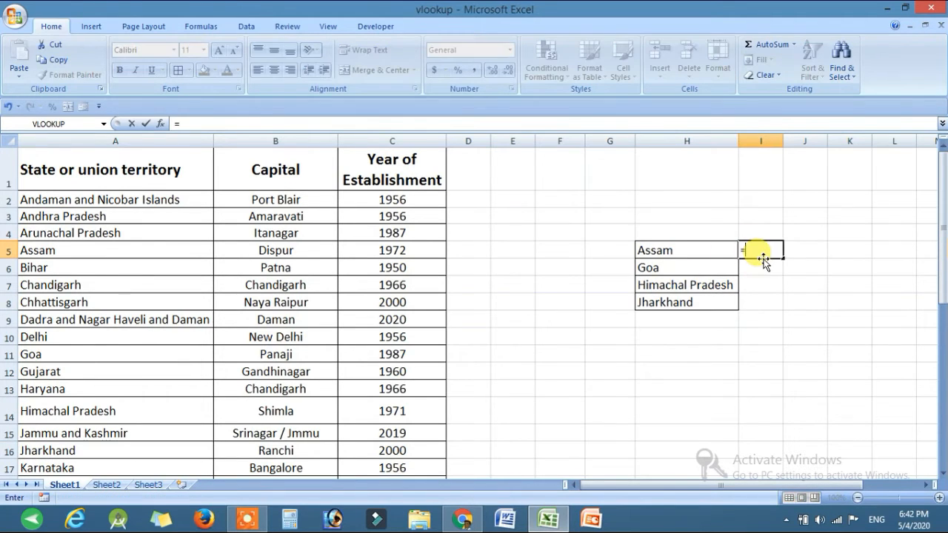
type("VLOOKUP(")
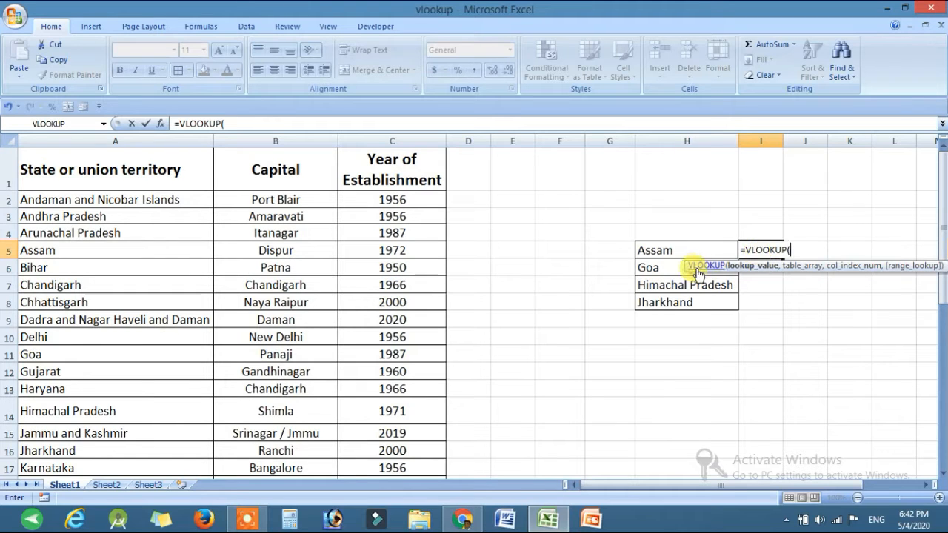
left_click(655, 250)
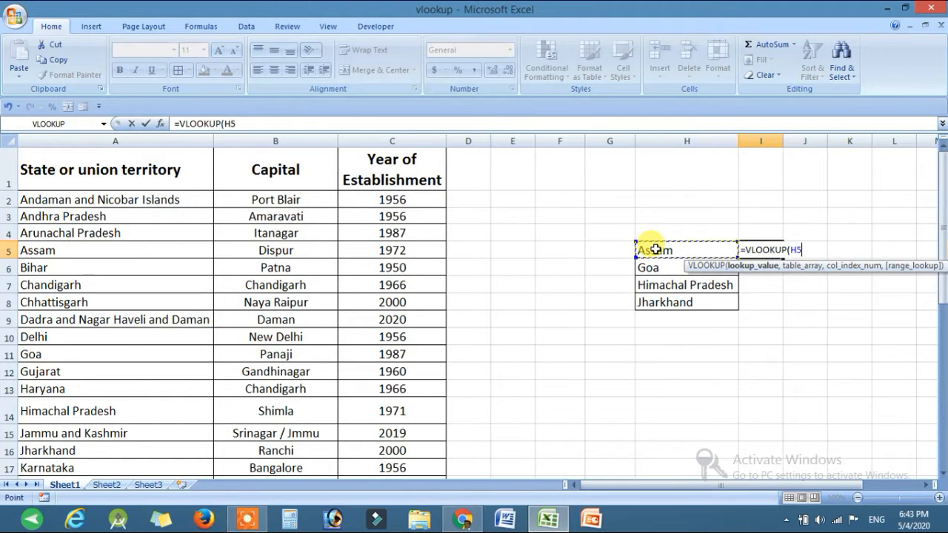
type(",")
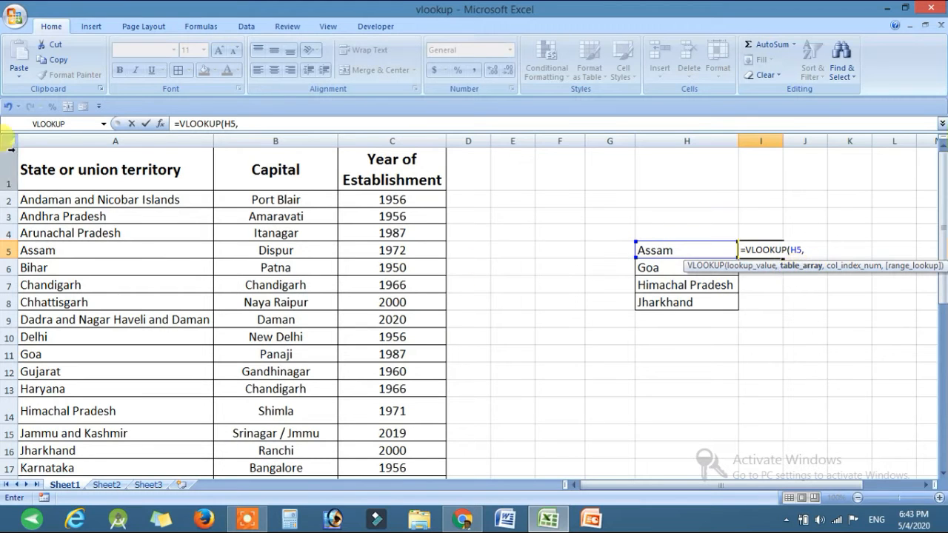
left_click(208, 140)
left_click_drag(208, 140, 371, 140)
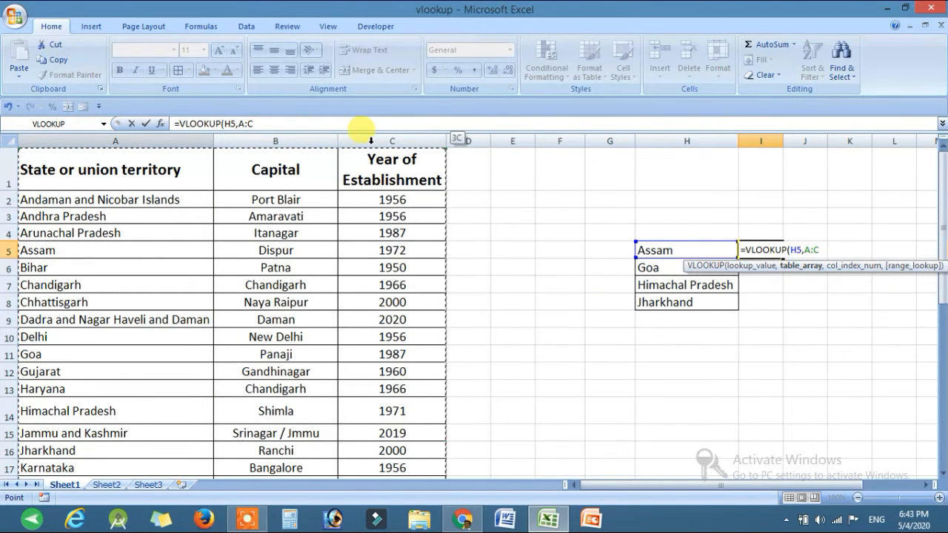
type(",")
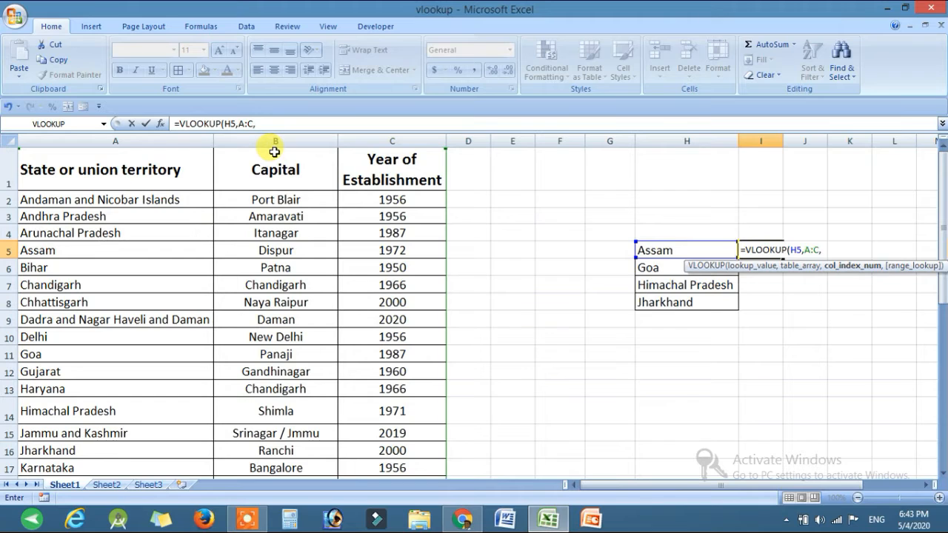
type("2,")
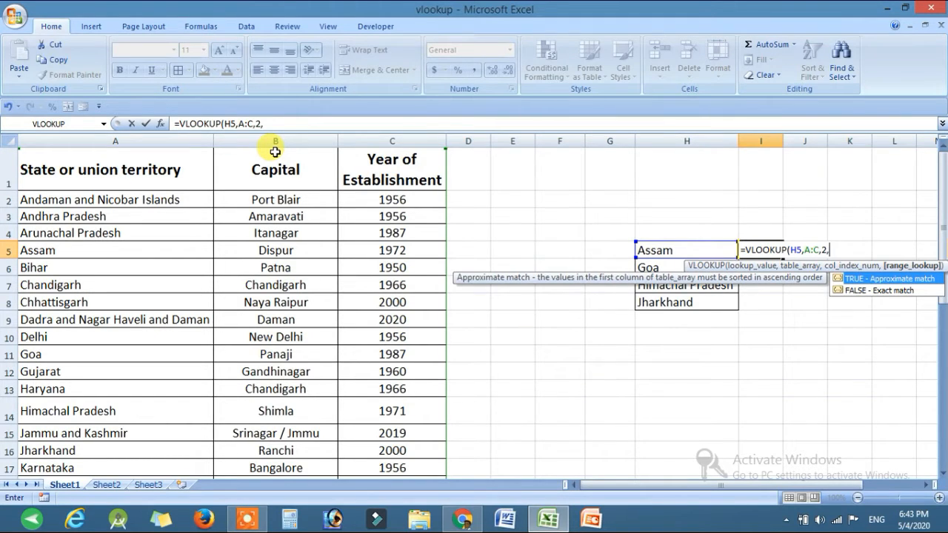
type("0)")
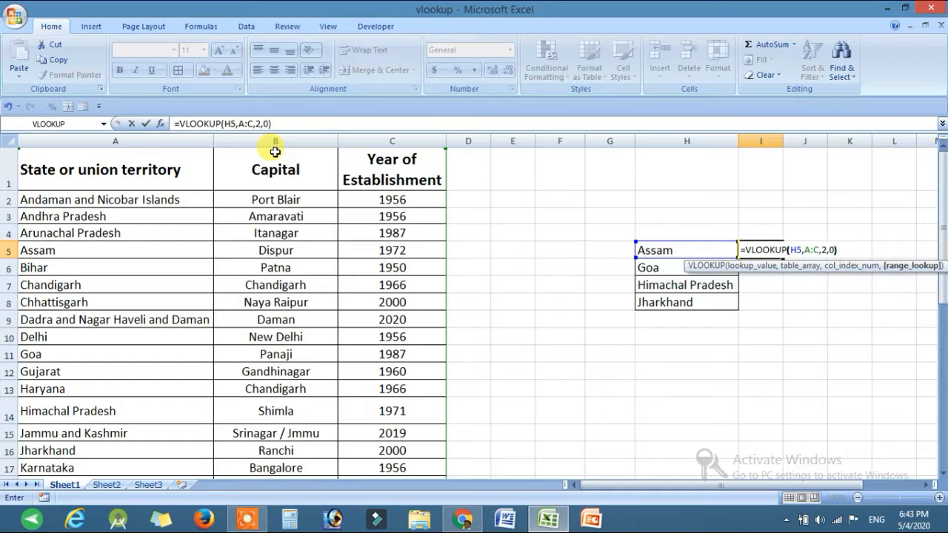
key("Return")
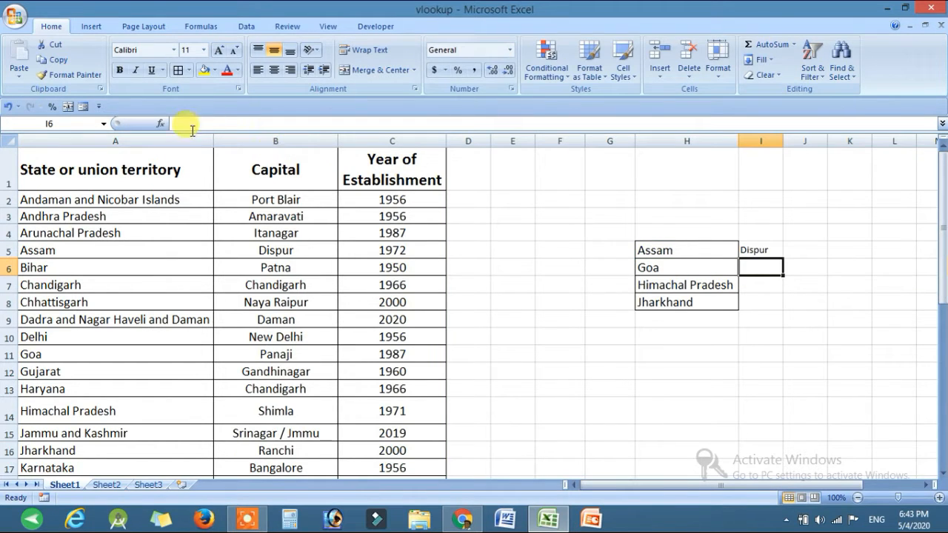
Fill the capital formula from I5 down to I8 and check the results for Goa, Himachal Pradesh and Jharkhand.
left_click(770, 251)
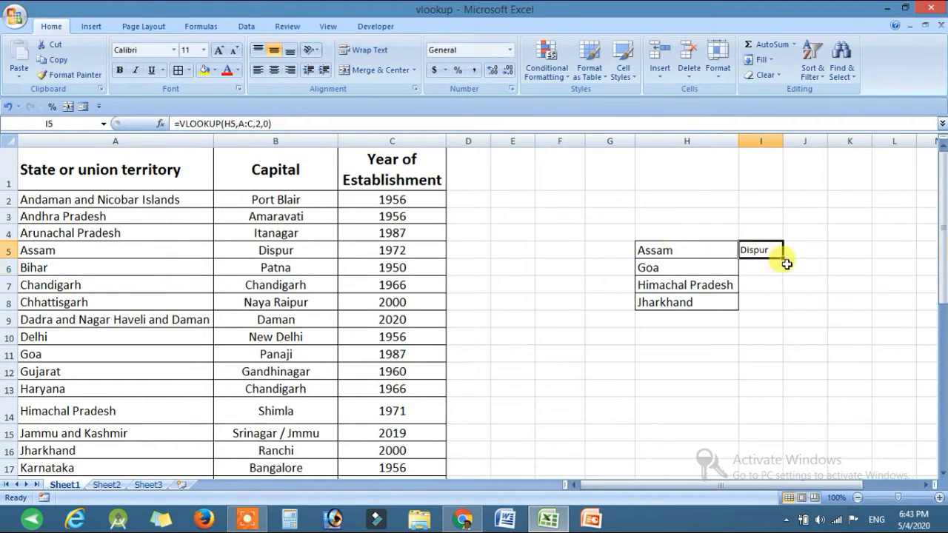
left_click_drag(785, 259, 783, 310)
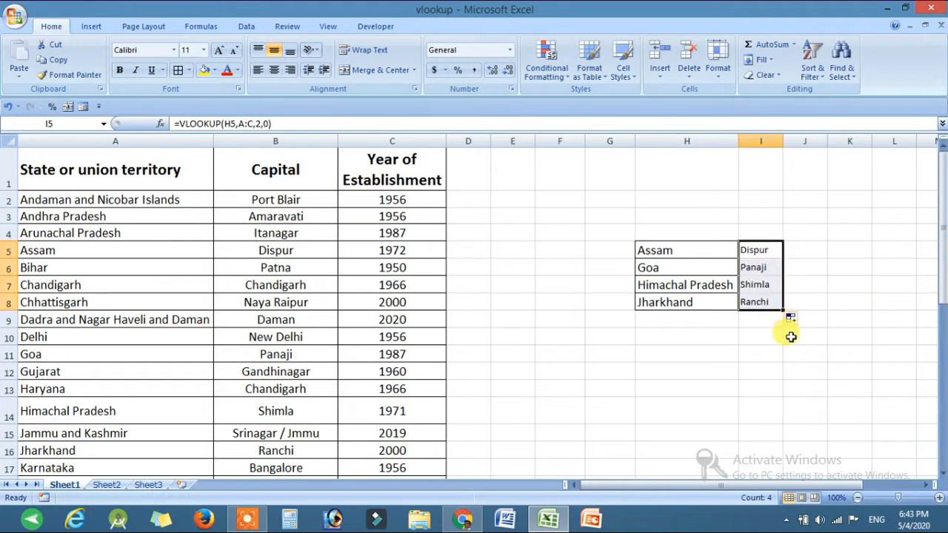
left_click(656, 268)
left_click(750, 268)
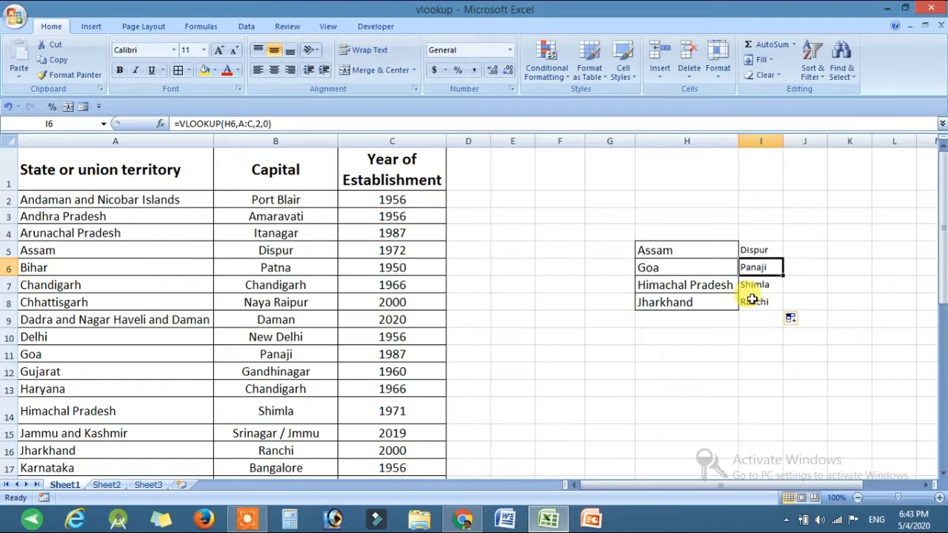
left_click(688, 286)
left_click(764, 285)
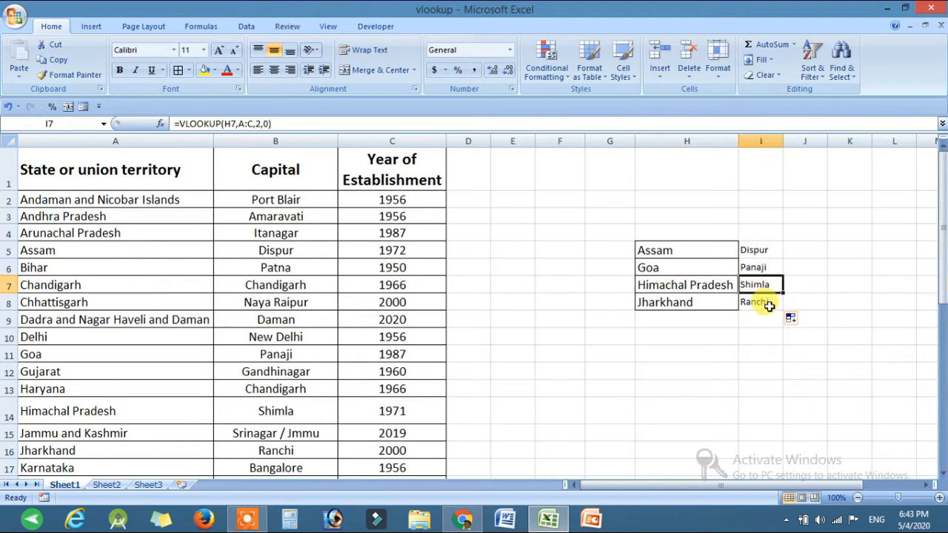
left_click(682, 303)
left_click(771, 304)
Widen column I, which holds the looked-up capitals.
left_click_drag(784, 141, 806, 142)
left_click_drag(689, 251, 754, 297)
left_click_drag(686, 140, 759, 137)
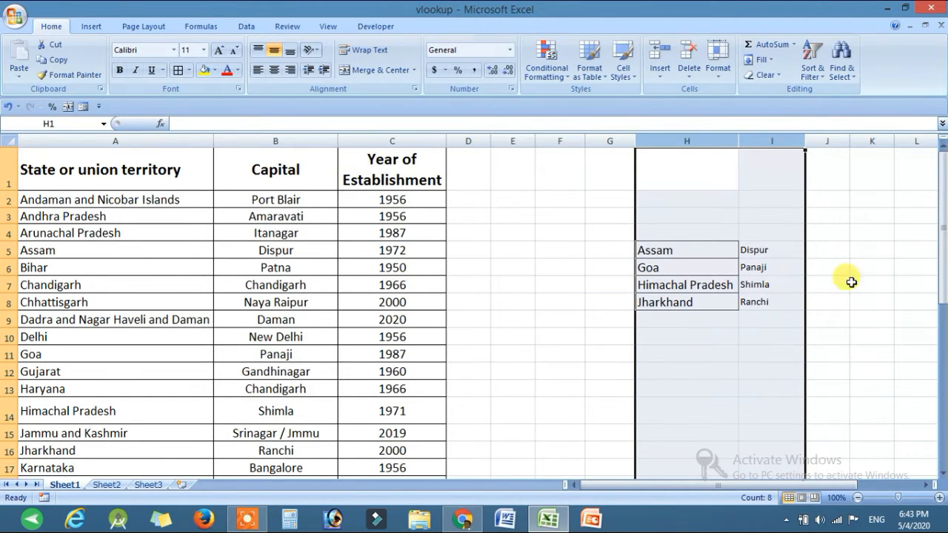
left_click(824, 262)
Enter the formula =VLOOKUP(H5,A:C,3,0) in cell J5 to return the year of establishment for the state in H5.
left_click(817, 248)
type("=VLOOK")
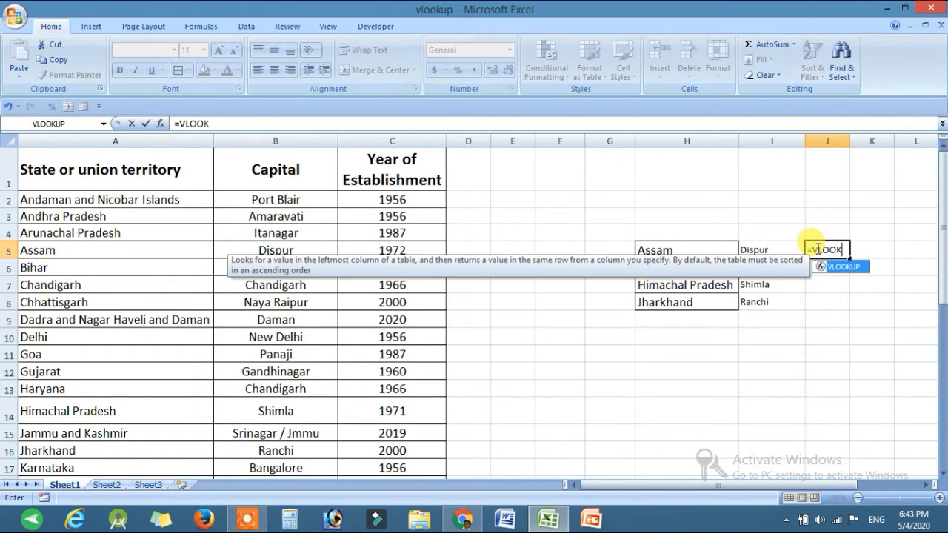
type("KUP")
key("BackSpace")
key("BackSpace")
key("BackSpace")
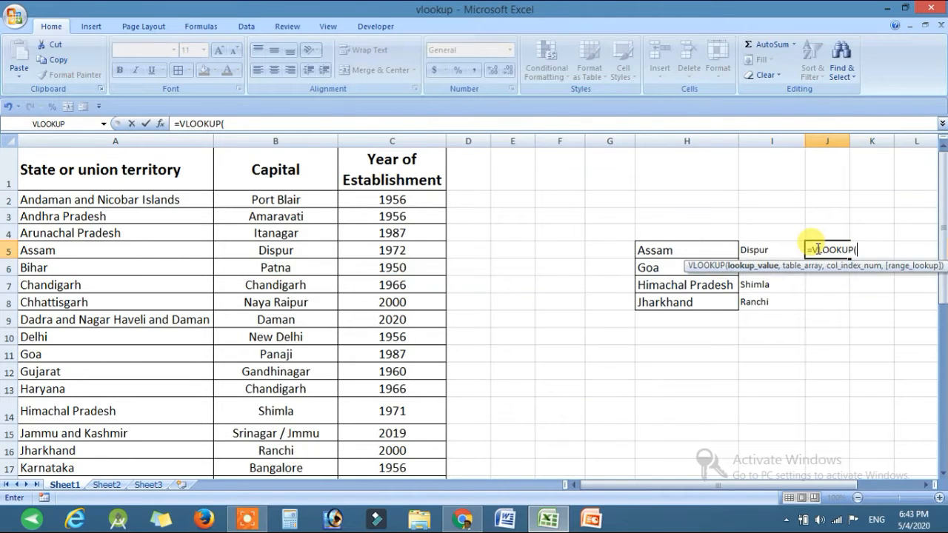
left_click(655, 254)
type(",")
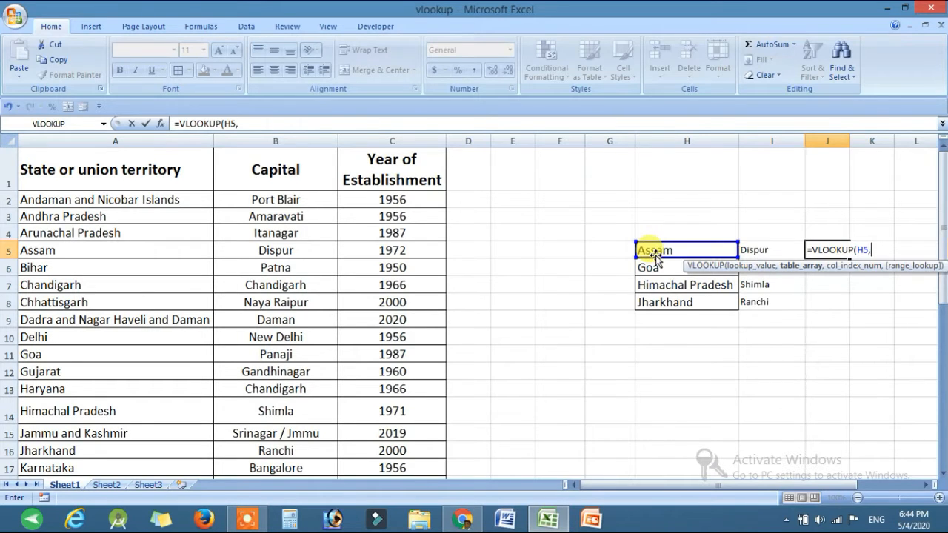
left_click(74, 141)
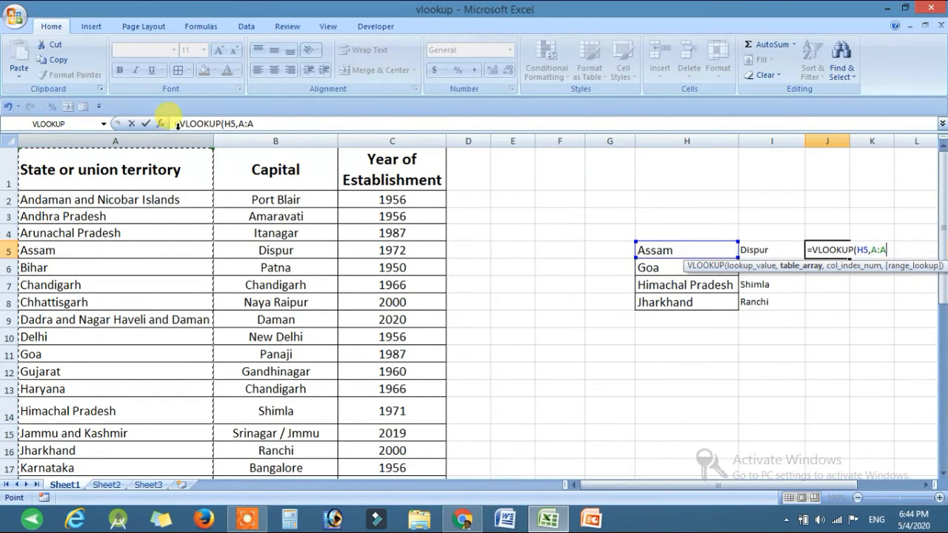
left_click_drag(178, 141, 390, 141)
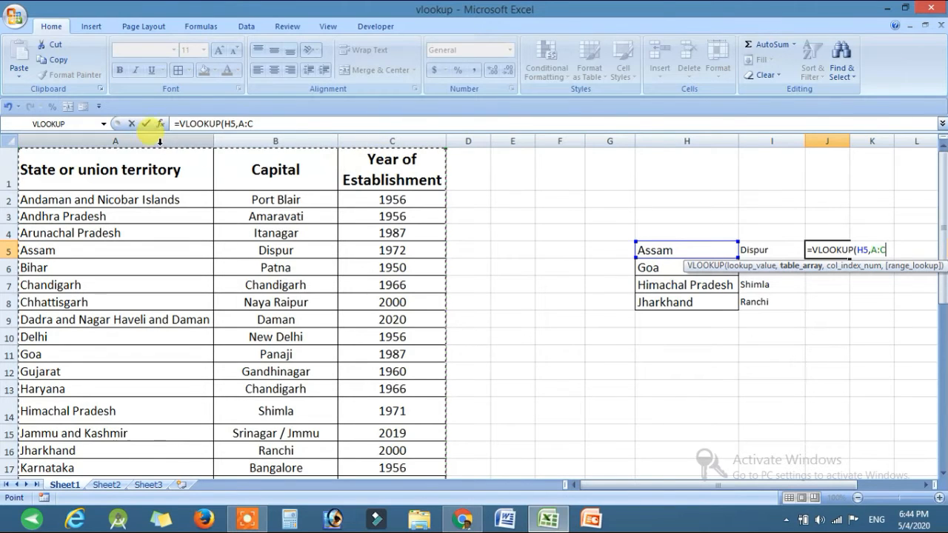
type(",")
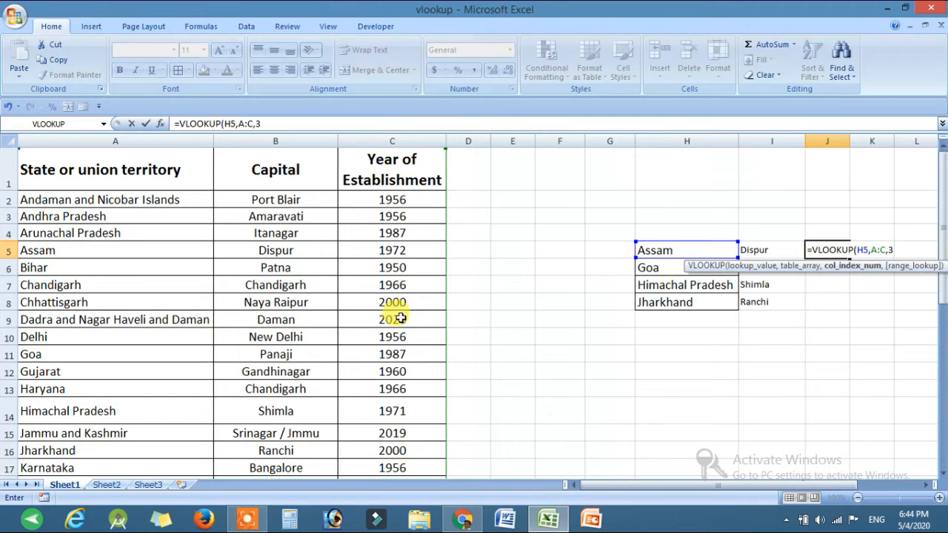
type("3,")
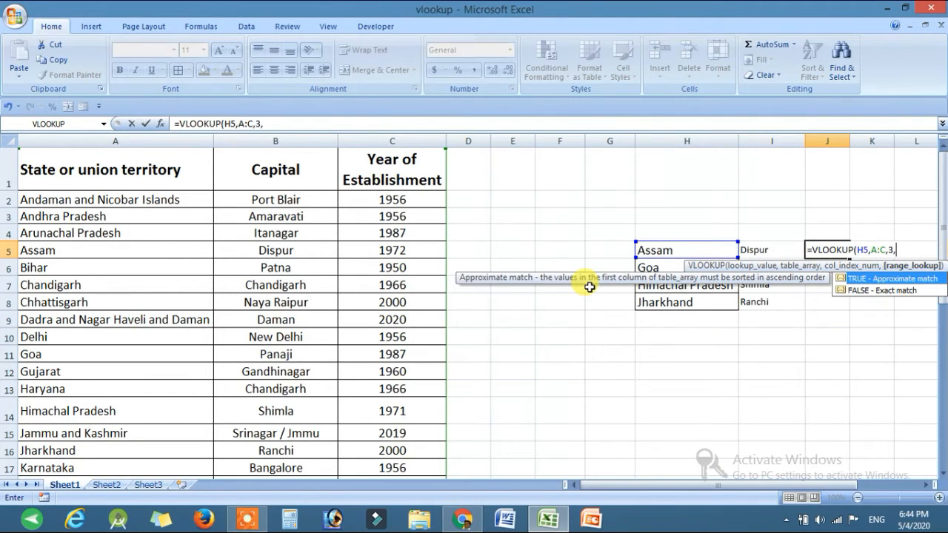
type("0)")
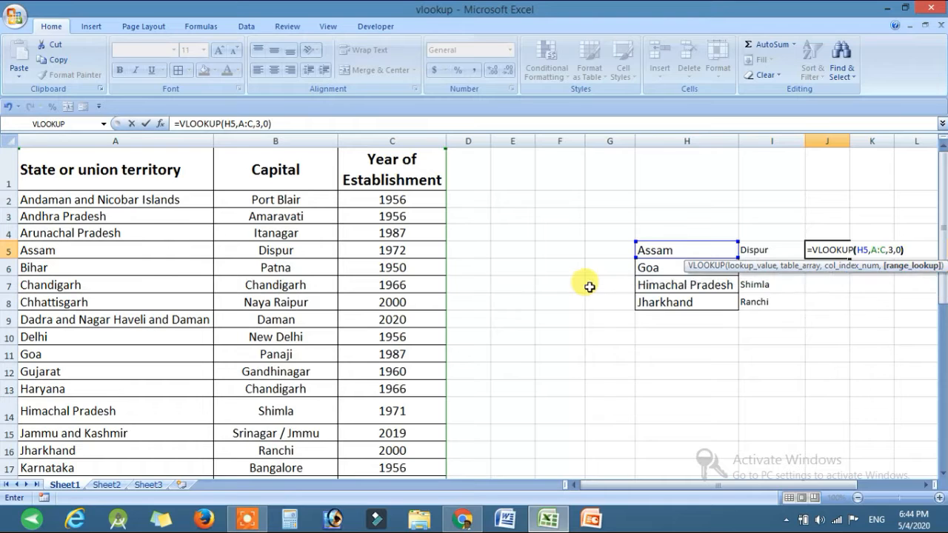
key("Return")
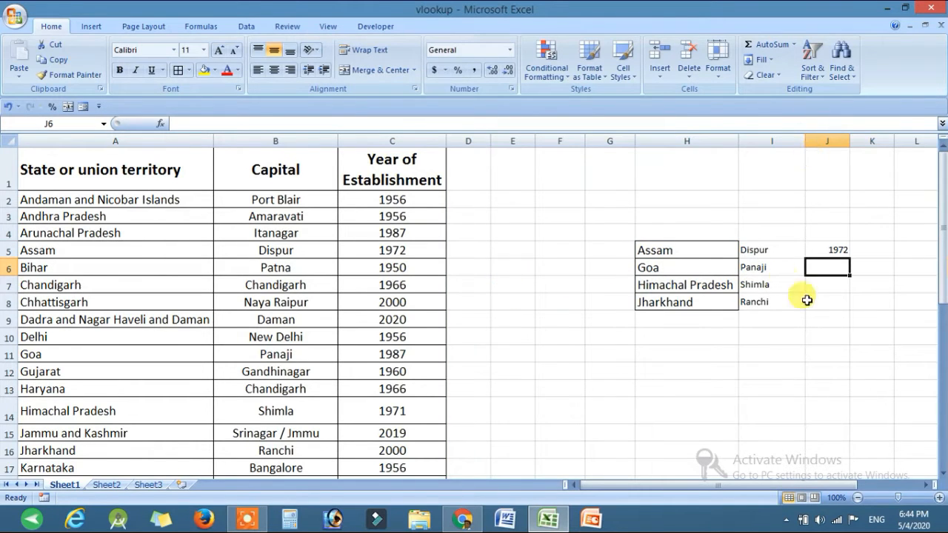
Fill the year of establishment formula from J5 down to J8.
left_click(822, 254)
left_click_drag(851, 258, 845, 305)
left_click(824, 385)
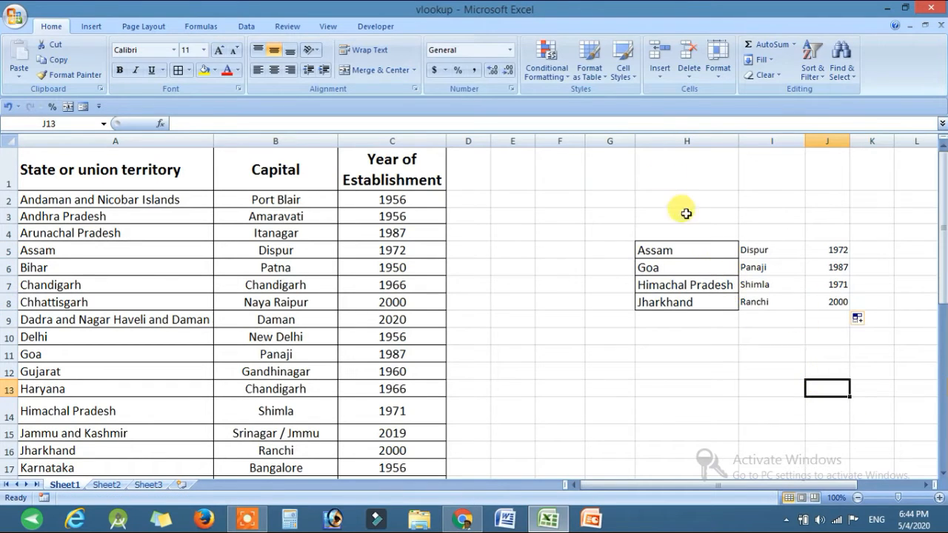
Delete columns H to J holding the lookup example and widen the empty column D beside the states table.
left_click_drag(659, 135, 817, 160)
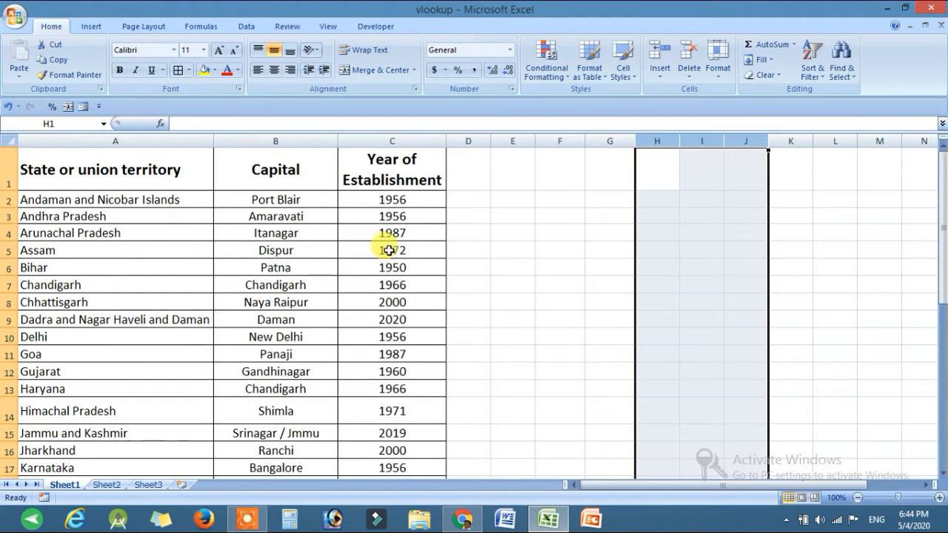
left_click(516, 170)
left_click_drag(489, 141, 580, 141)
Examine the list of states in column A of Sheet1 and the empty column D next to the table.
left_click(74, 199)
left_click(74, 268)
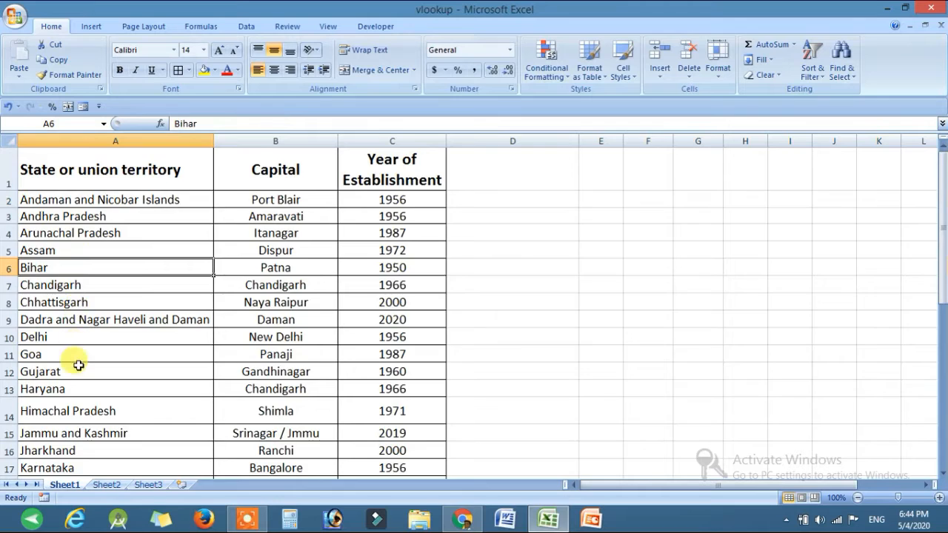
scroll(75, 363, "down", 4)
scroll(71, 367, "up", 3)
scroll(71, 372, "up", 1)
left_click(97, 203)
left_click(196, 215)
left_click(525, 165)
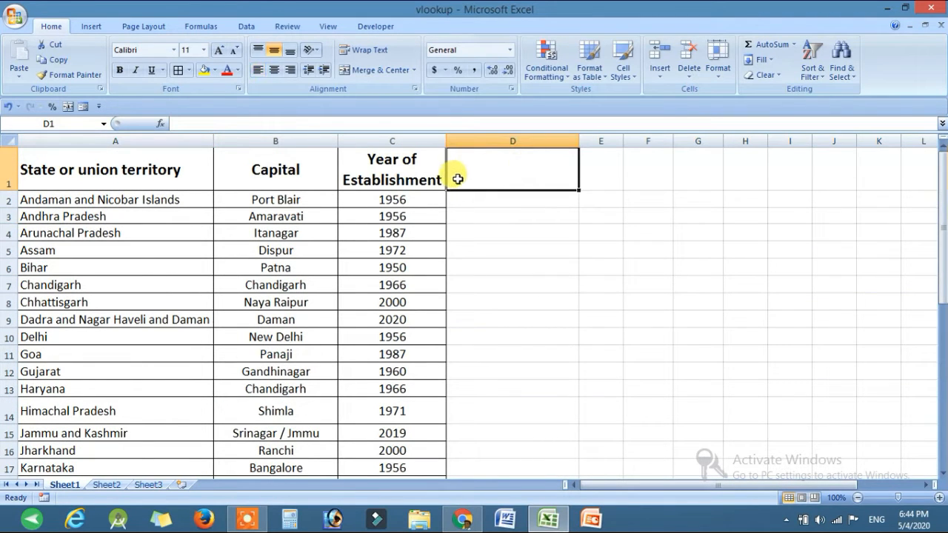
left_click(525, 195)
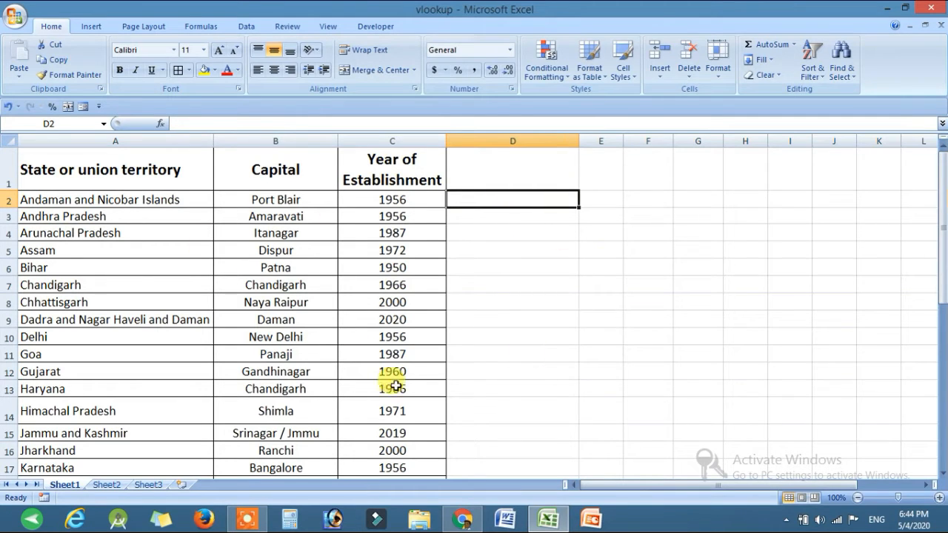
Examine the Chief Ministers column of the states table on Sheet2.
left_click(105, 484)
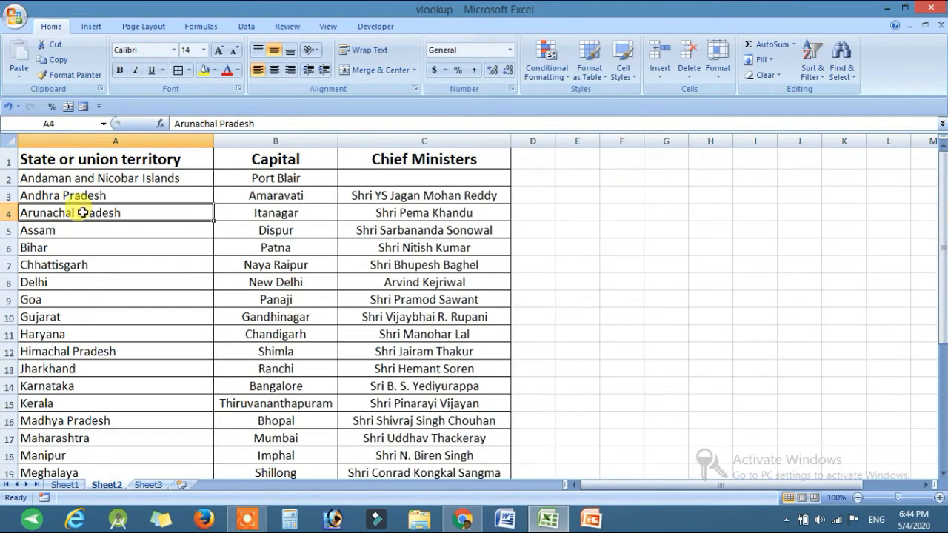
left_click(415, 159)
left_click(428, 227)
left_click(434, 282)
scroll(434, 328, "down", 3)
scroll(430, 333, "up", 3)
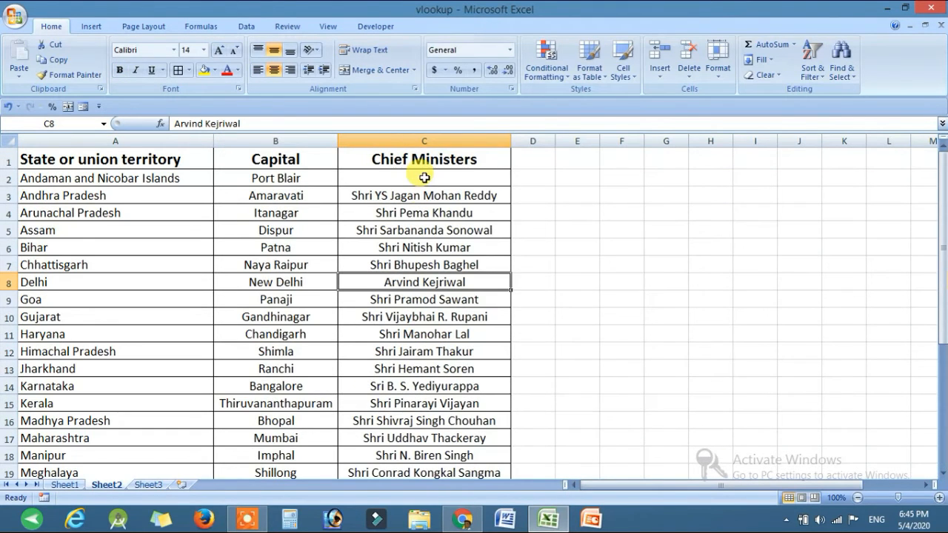
left_click(423, 196)
left_click(437, 283)
scroll(437, 311, "down", 7)
scroll(425, 322, "up", 7)
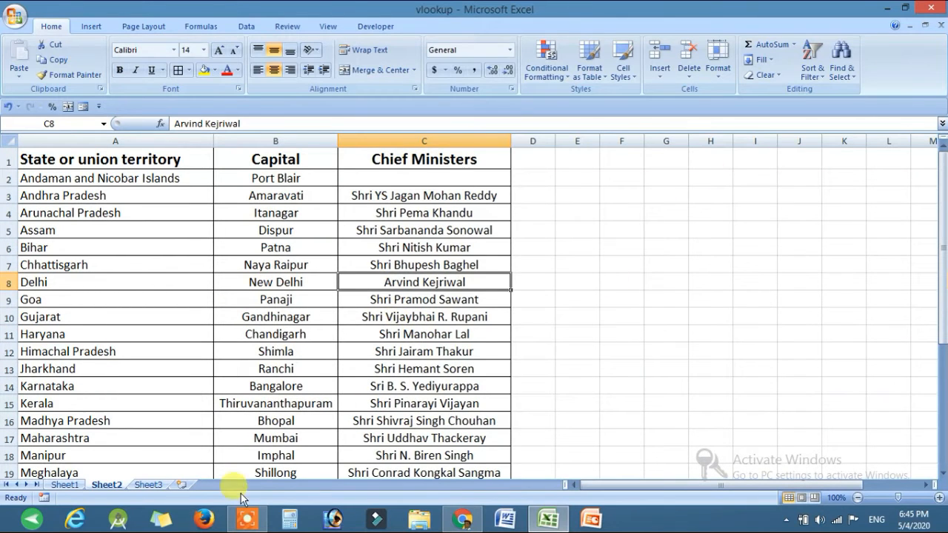
Enter the formula =VLOOKUP(A2,Sheet2!A:C,3,0) in cell D2 of Sheet1 to return the chief minister for the state in A2.
left_click(63, 484)
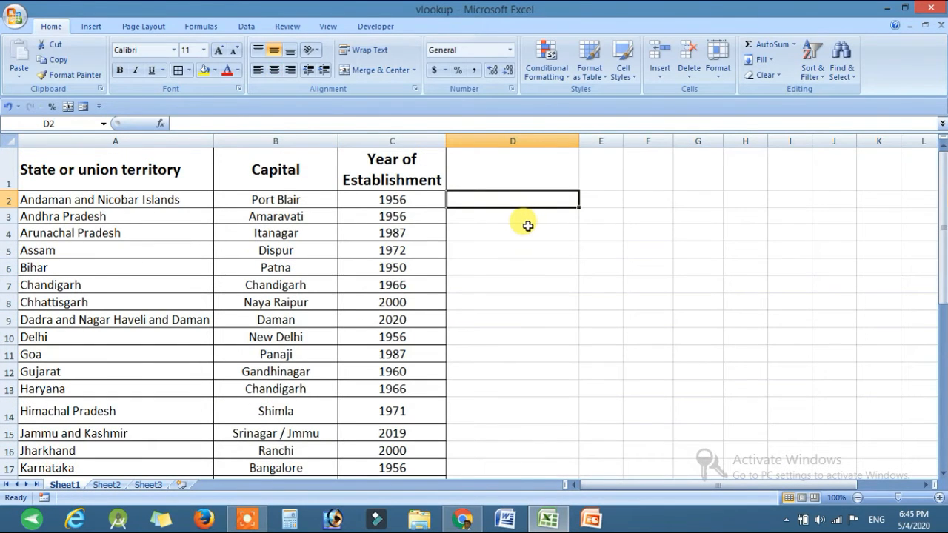
type("=VL")
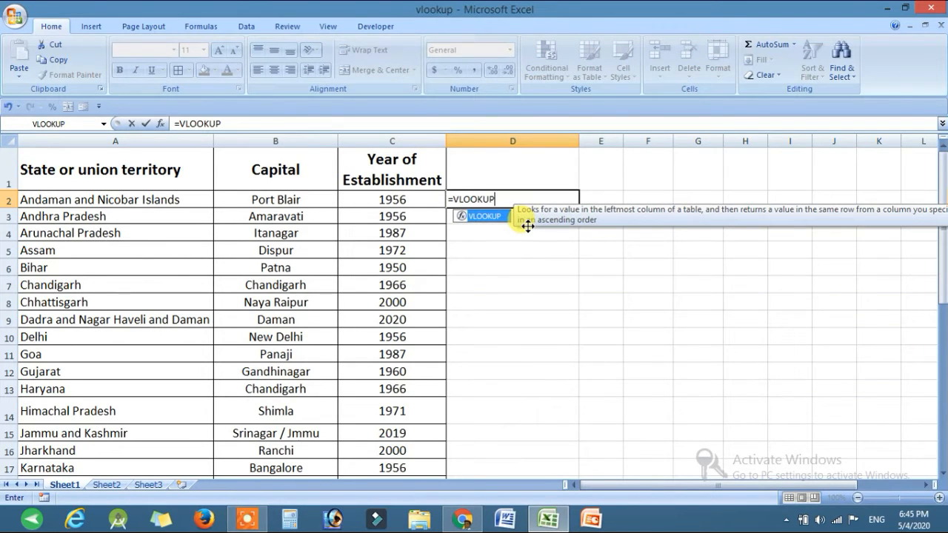
type("OOKUP")
double_click(474, 217)
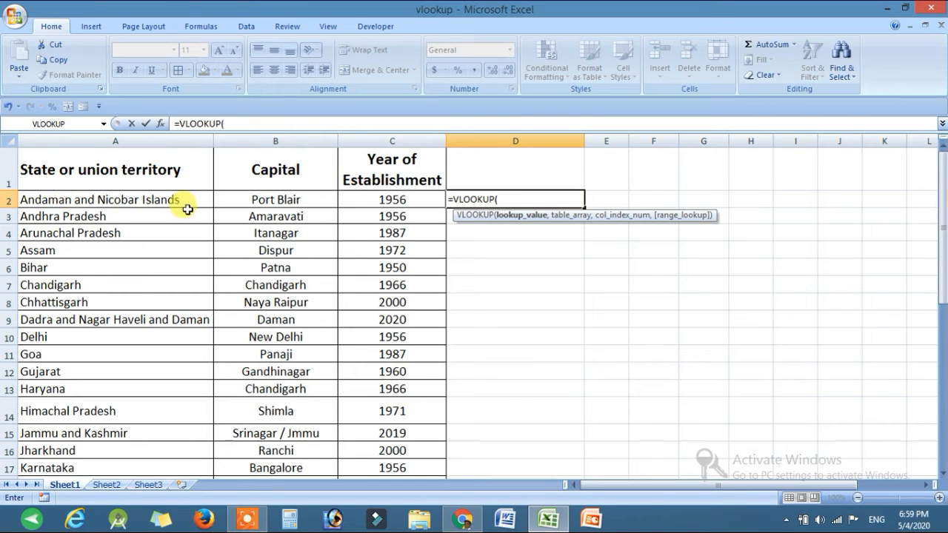
left_click(67, 202)
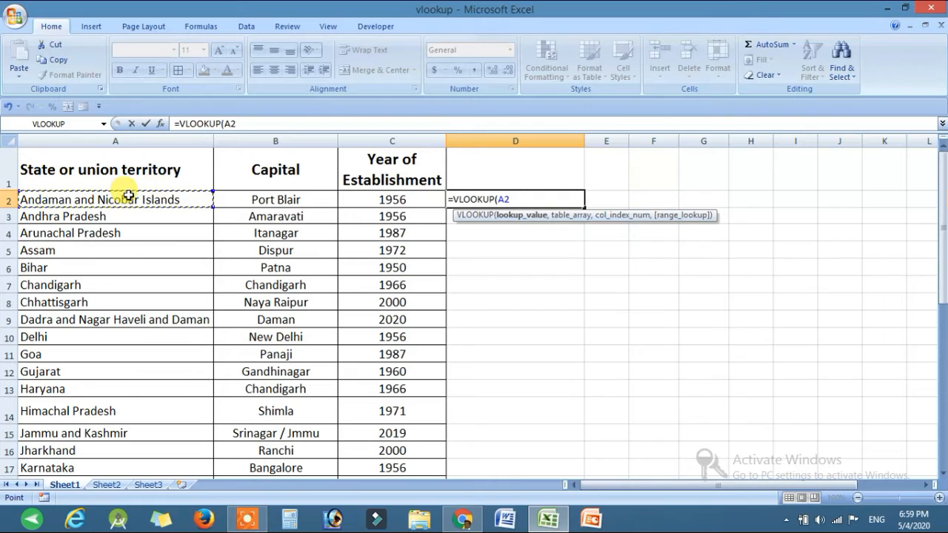
type(",")
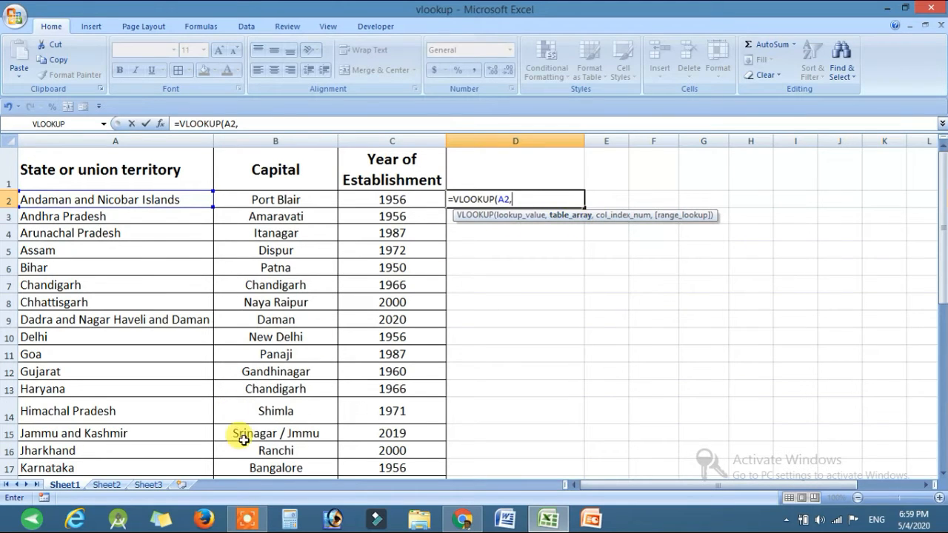
left_click(106, 486)
left_click_drag(63, 140, 403, 136)
type(",")
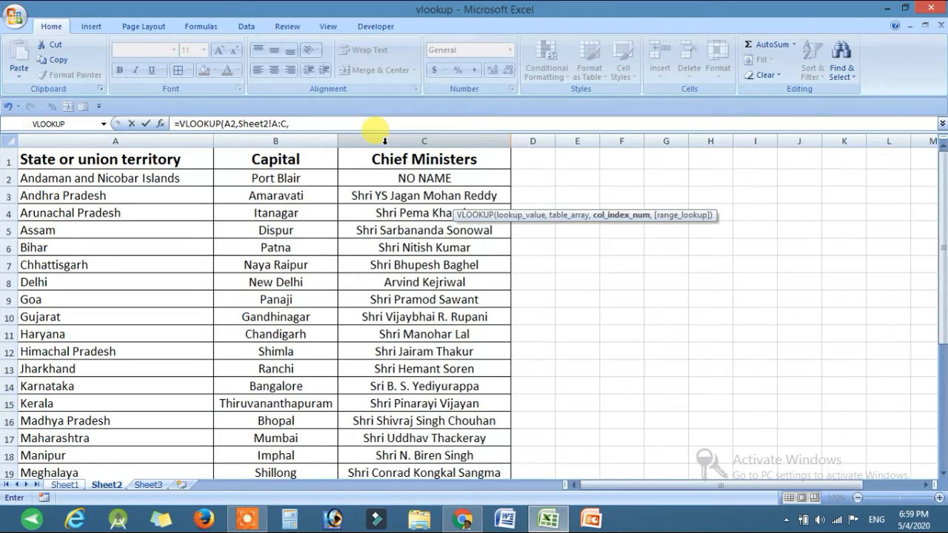
type(",")
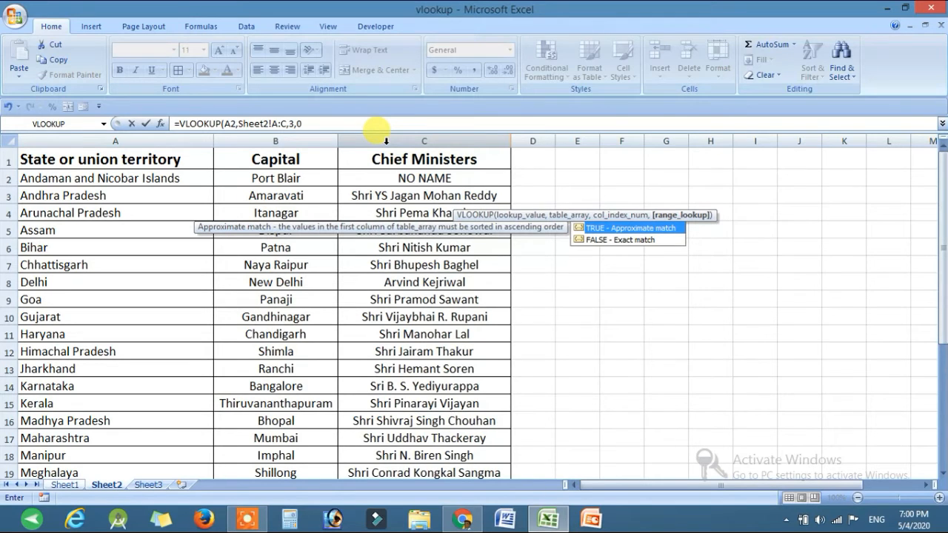
type("0)")
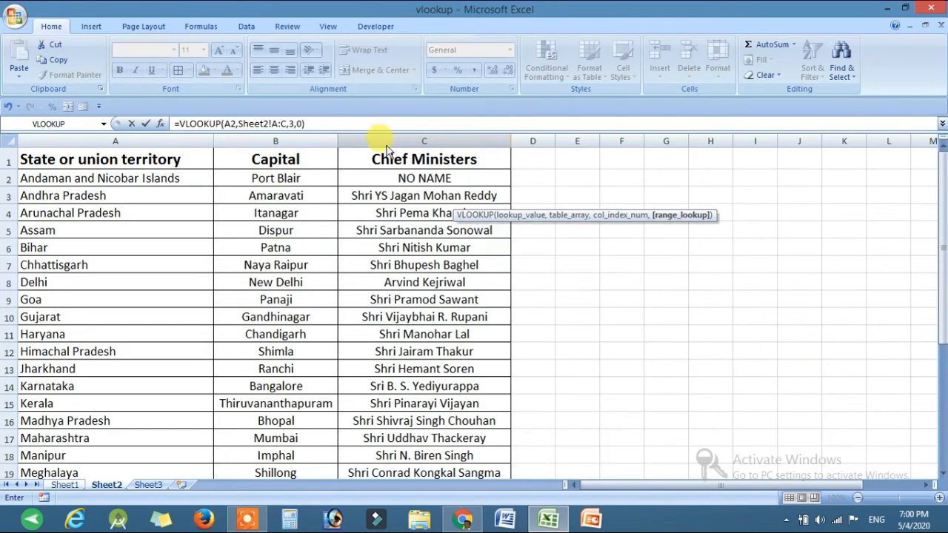
key("Return")
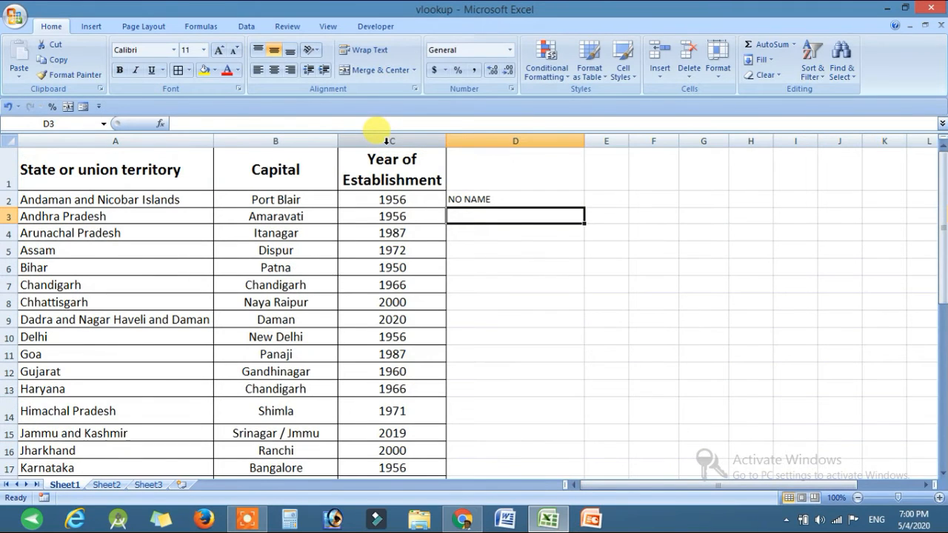
Compare the lookup result in D2 with the Andaman and Nicobar Islands entry in the Chief Ministers column on Sheet2.
left_click(486, 197)
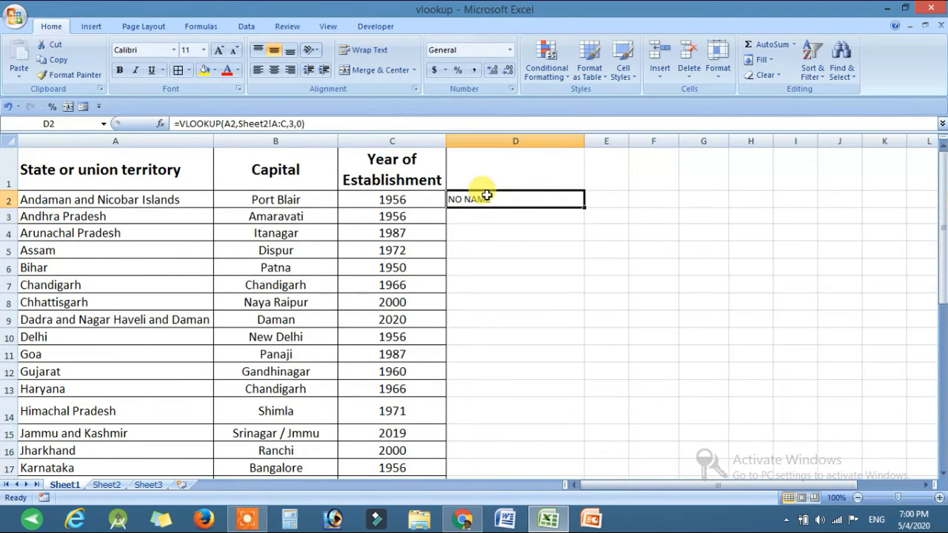
left_click(112, 485)
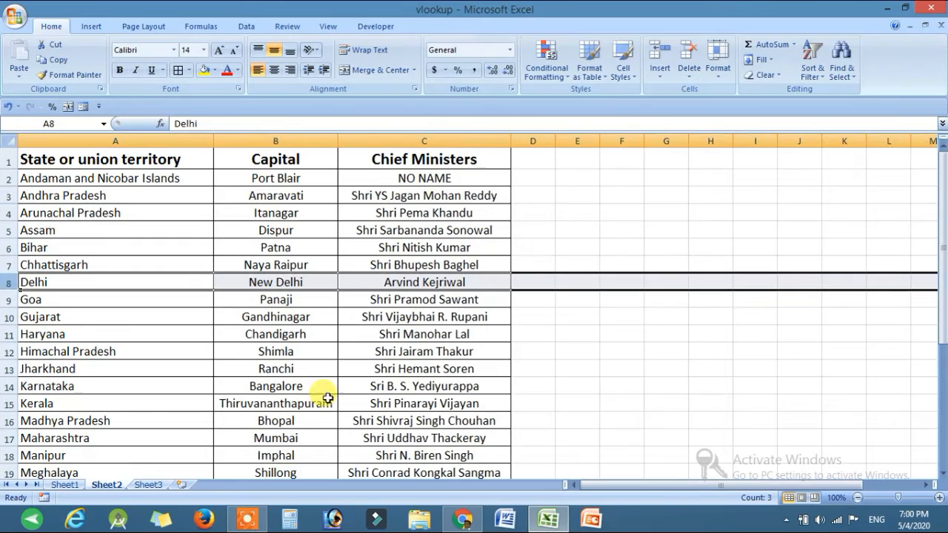
left_click(441, 180)
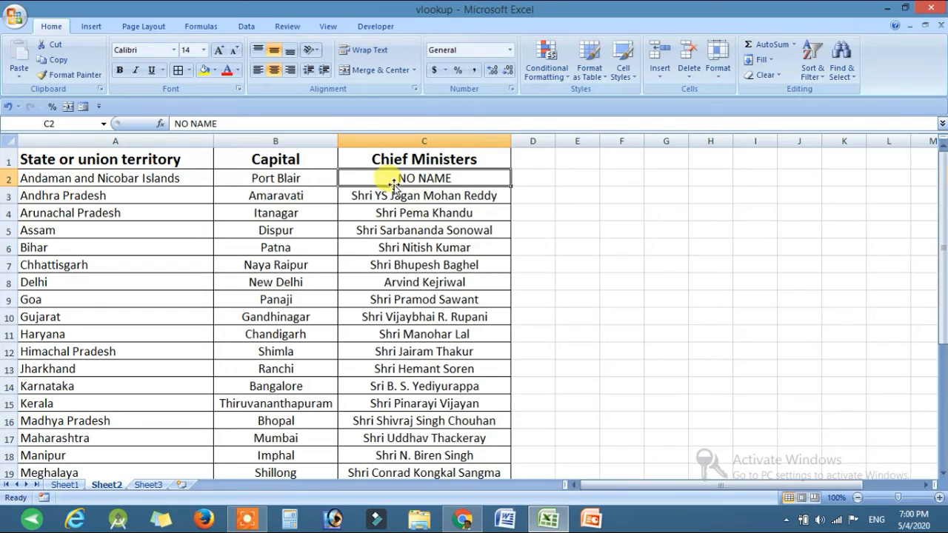
left_click(65, 485)
left_click(66, 200)
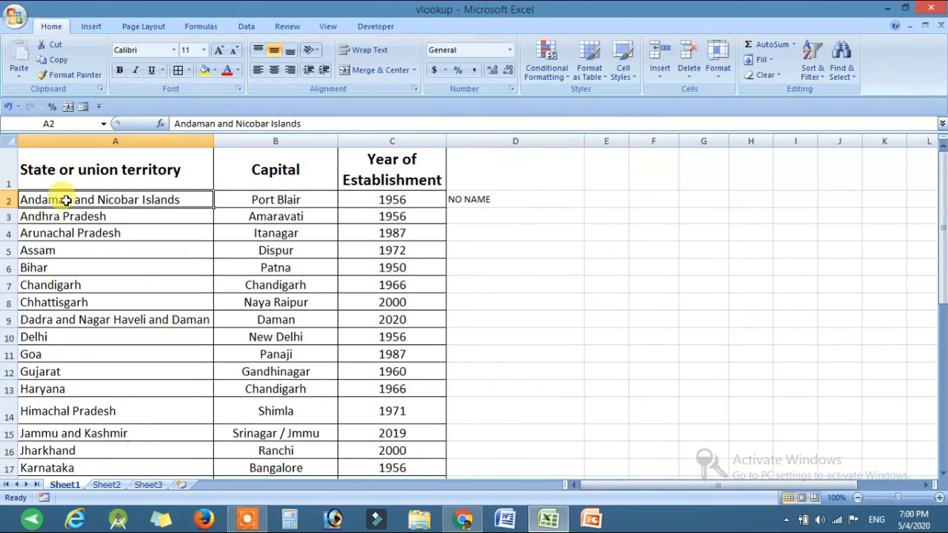
Fill the chief minister formula from D2 down to D4 and check the results for Andhra Pradesh and Arunachal Pradesh.
left_click(474, 202)
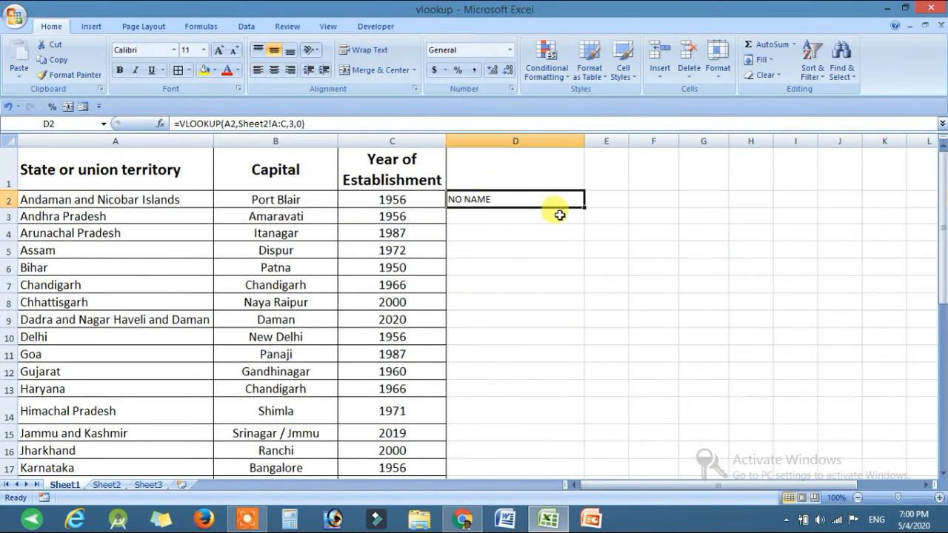
left_click_drag(586, 209, 583, 241)
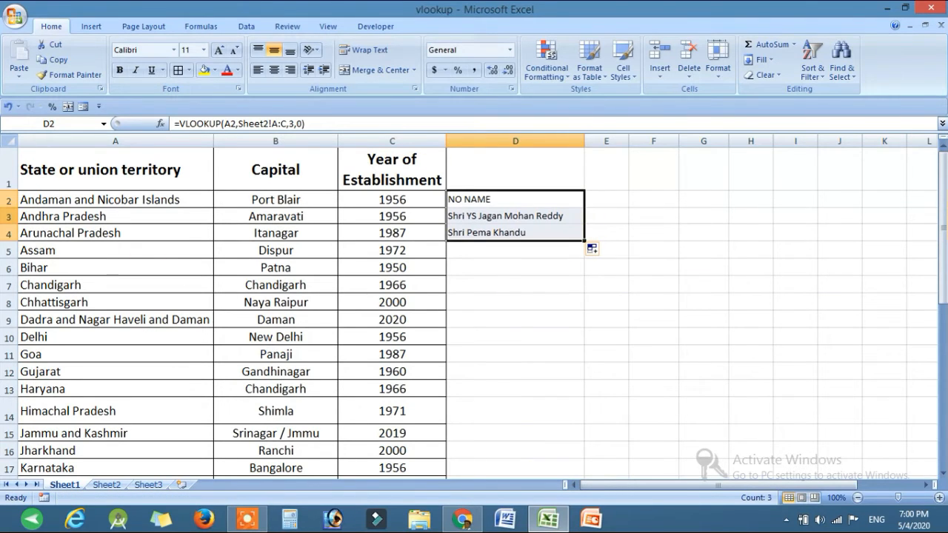
left_click(9, 216)
left_click(534, 217)
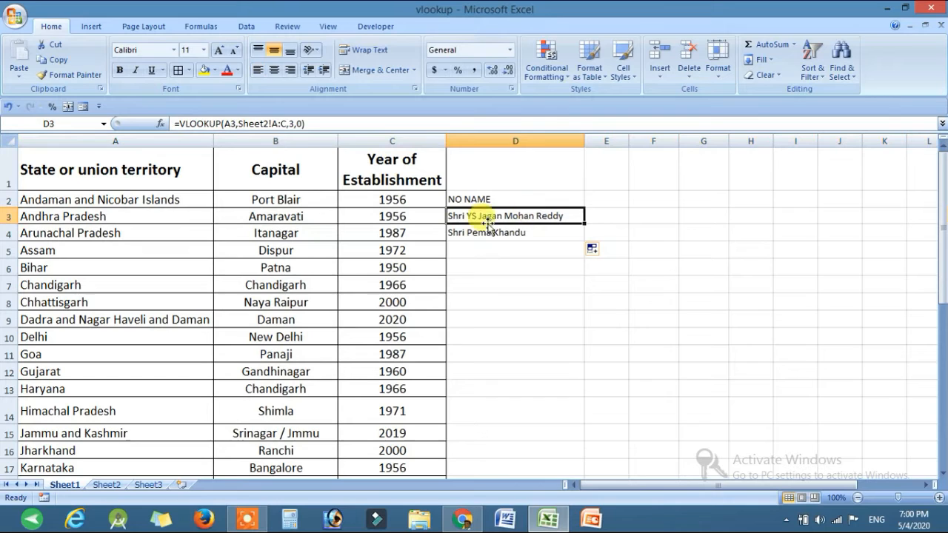
left_click(9, 232)
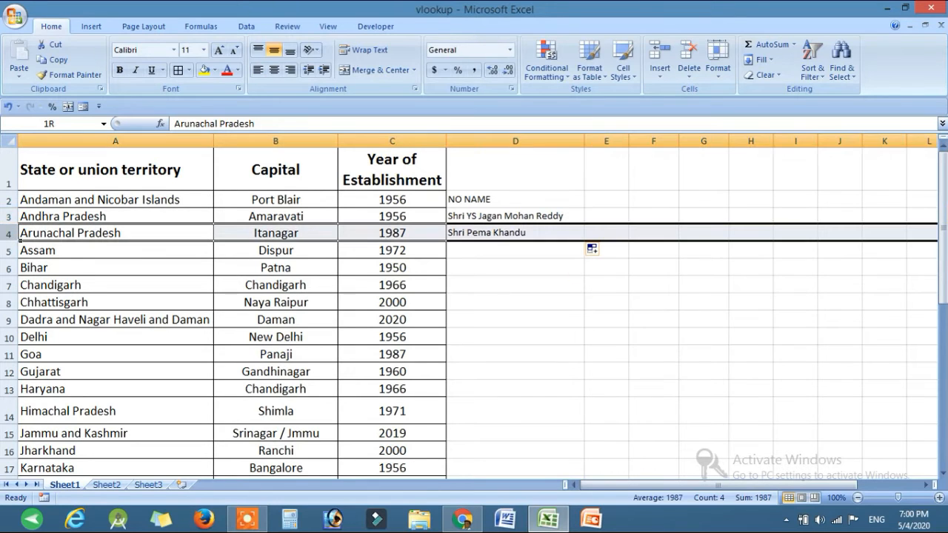
left_click(572, 233)
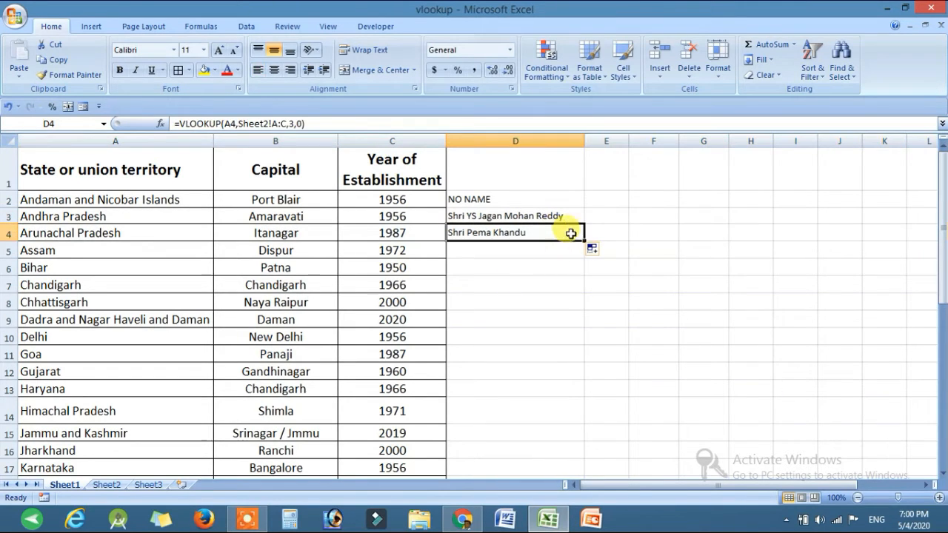
Fill the chief minister formula from D4 down to D37 and review the filled column.
left_click_drag(584, 240, 546, 444)
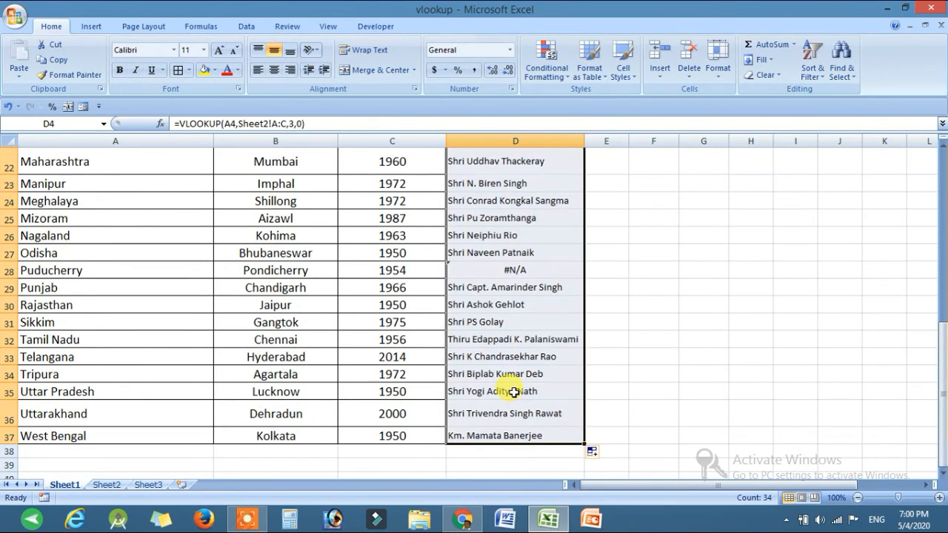
scroll(514, 390, "up", 7)
scroll(494, 253, "down", 6)
scroll(492, 269, "up", 6)
Inspect the chief minister lookups for Chandigarh and for Dadra and Nagar Haveli and Daman in column D.
left_click(517, 286)
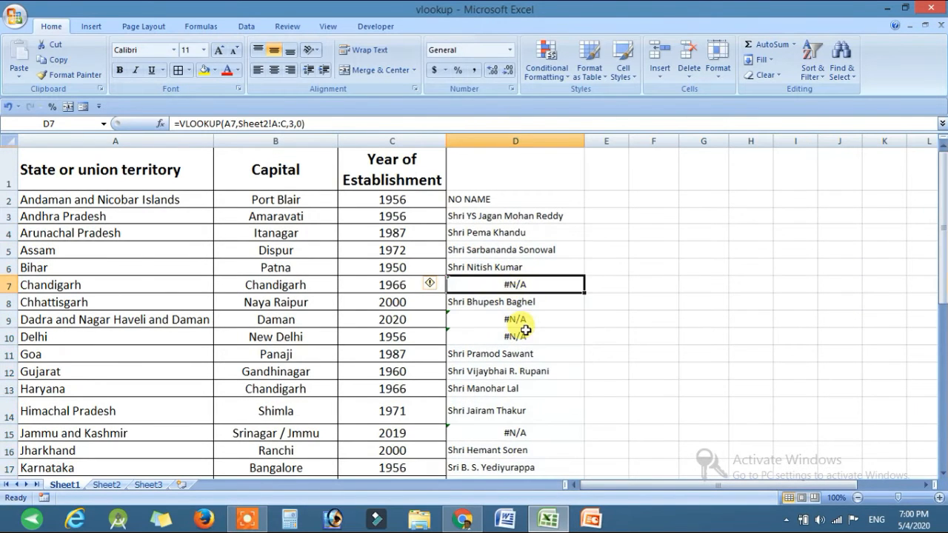
left_click(513, 323)
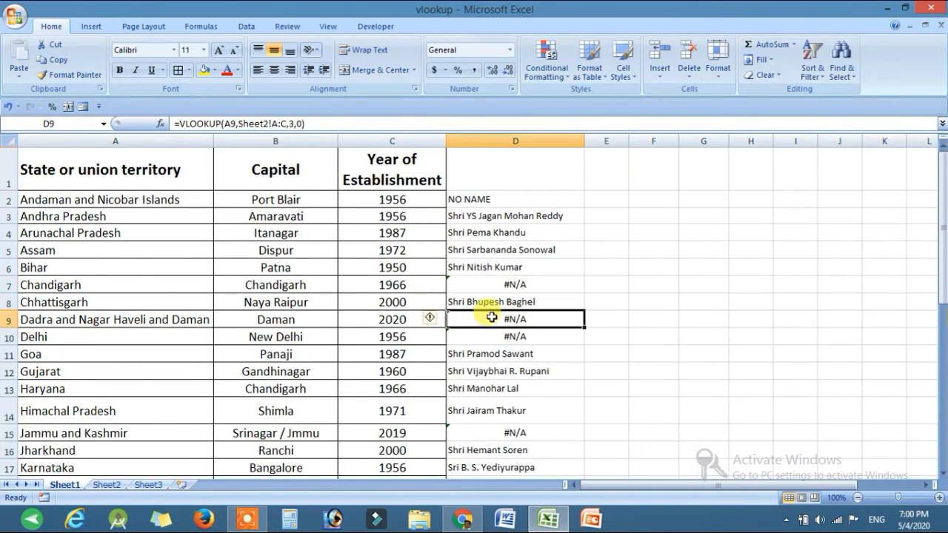
left_click(511, 285)
left_click(295, 284)
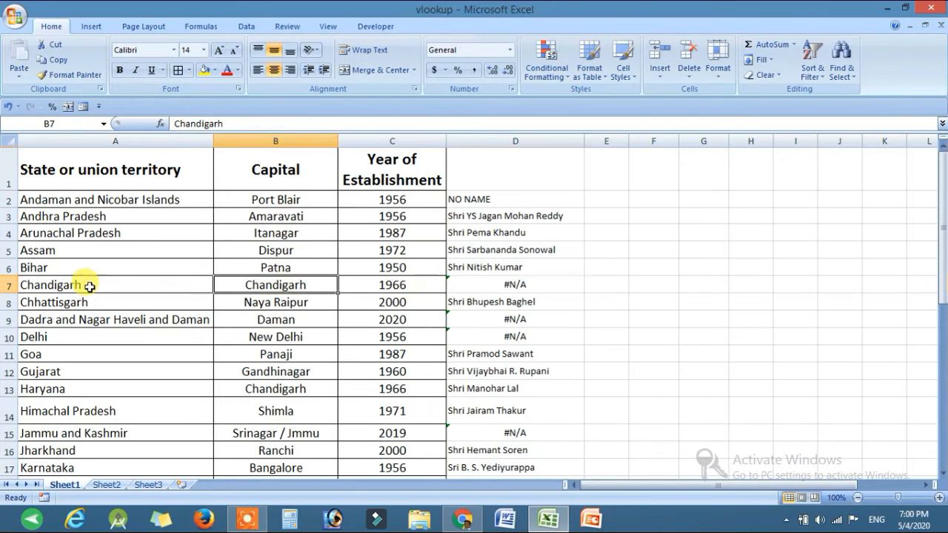
left_click(9, 285)
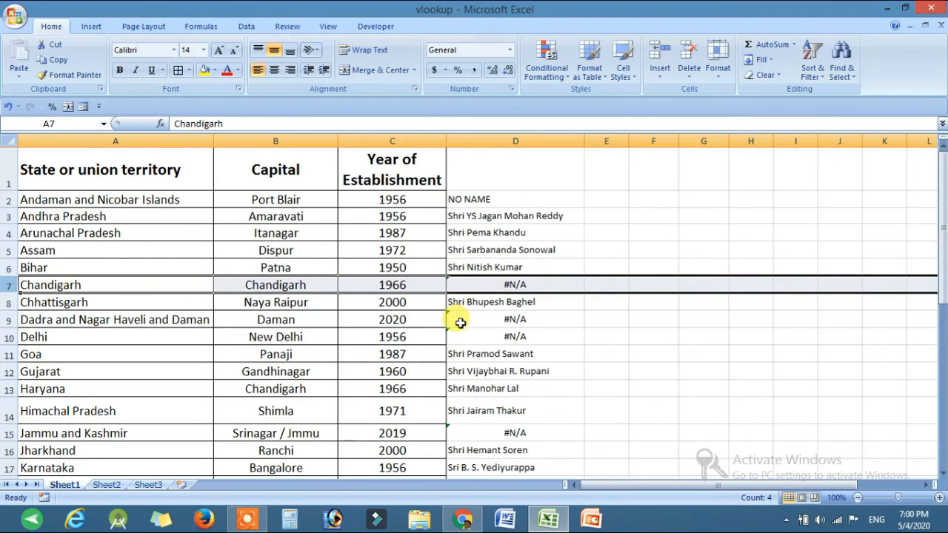
Look for Chandigarh in the state column on Sheet2 and return to Sheet1.
left_click(106, 486)
scroll(118, 252, "down", 2)
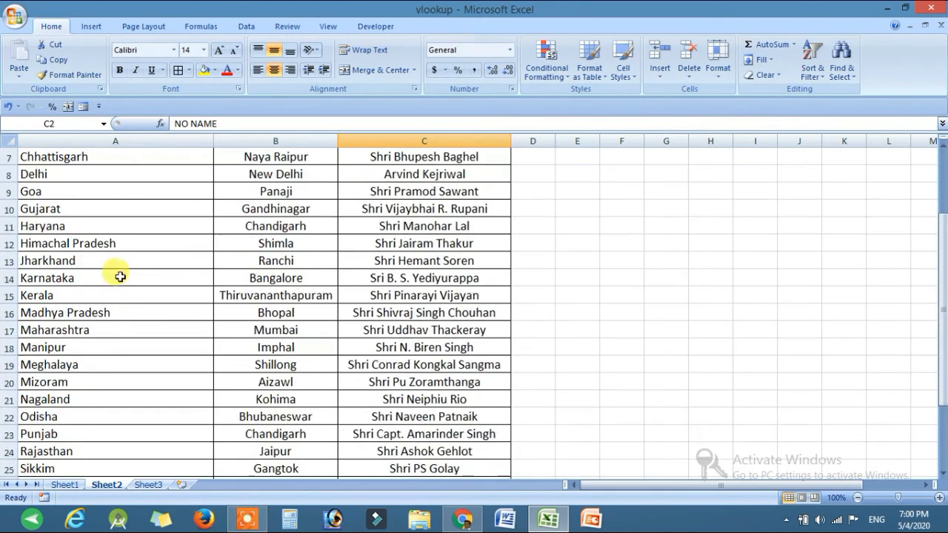
scroll(120, 277, "down", 3)
scroll(123, 309, "up", 5)
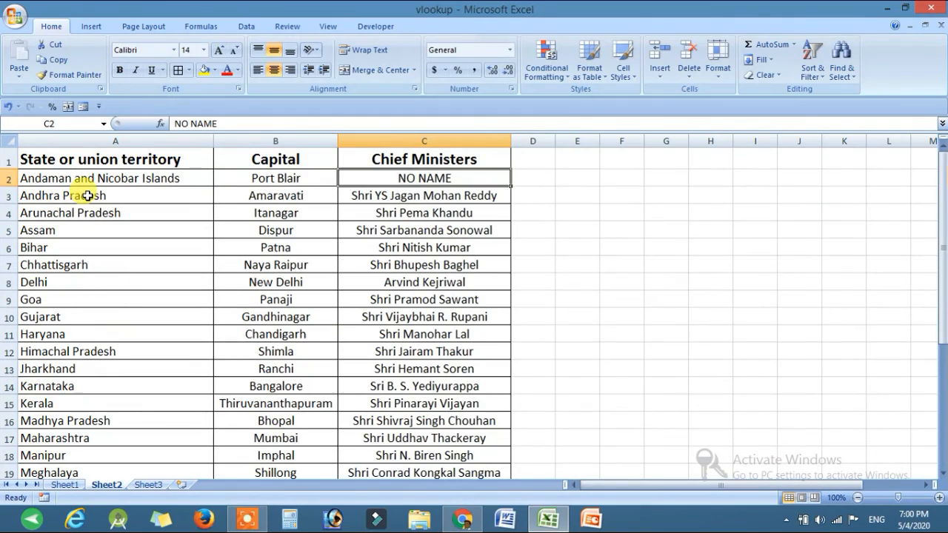
left_click(88, 196)
left_click(75, 283)
scroll(78, 297, "down", 7)
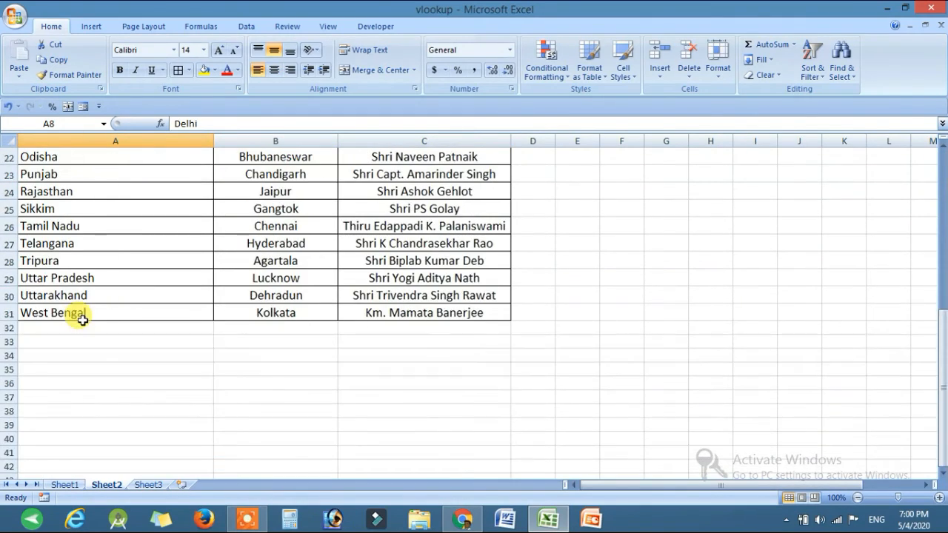
scroll(82, 320, "up", 7)
left_click(130, 212)
left_click(132, 247)
left_click(145, 298)
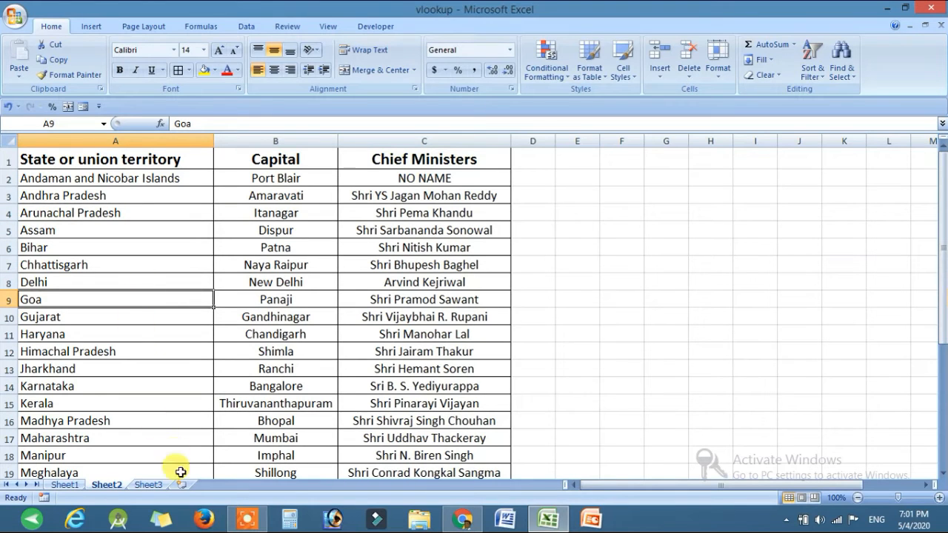
left_click(64, 485)
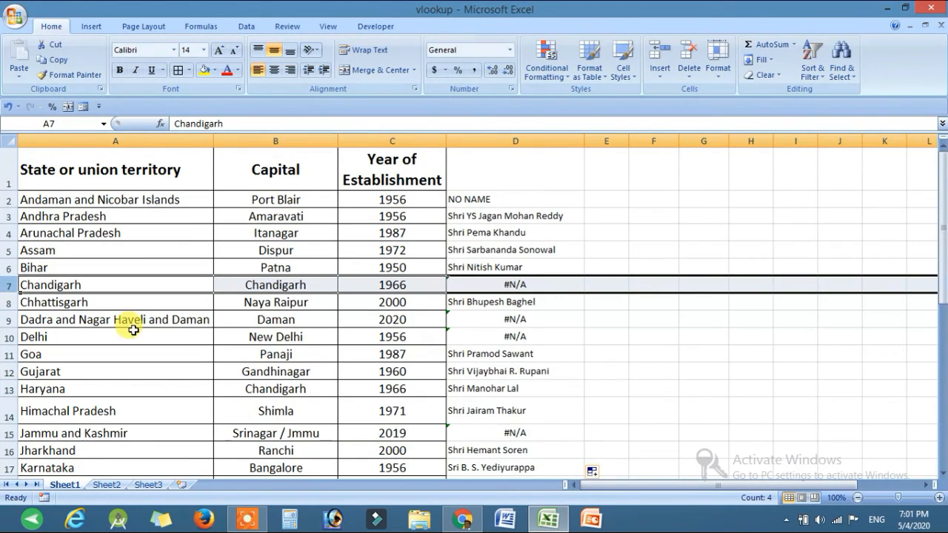
Inspect the rows for Dadra and Nagar Haveli and Delhi on Sheet1, and check Delhi's chief minister entry on Sheet2.
left_click(9, 320)
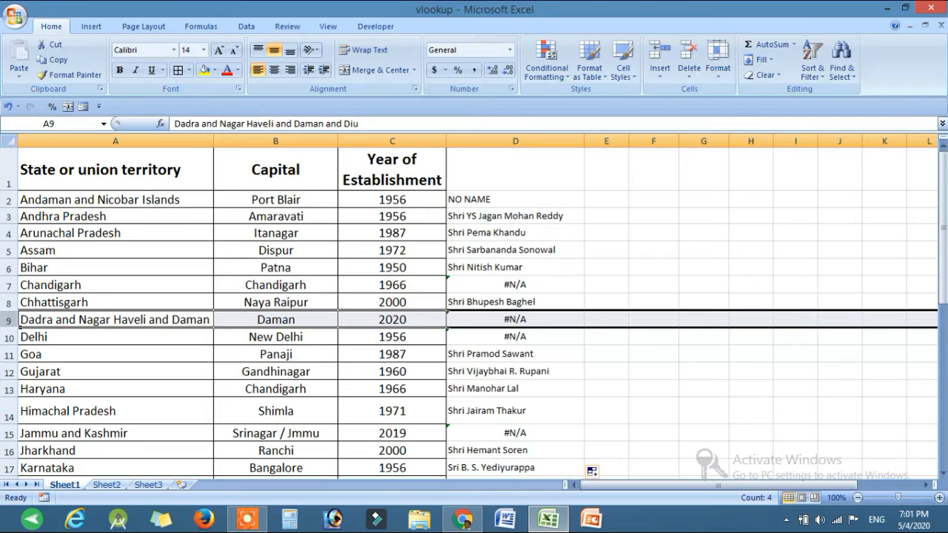
left_click(9, 338)
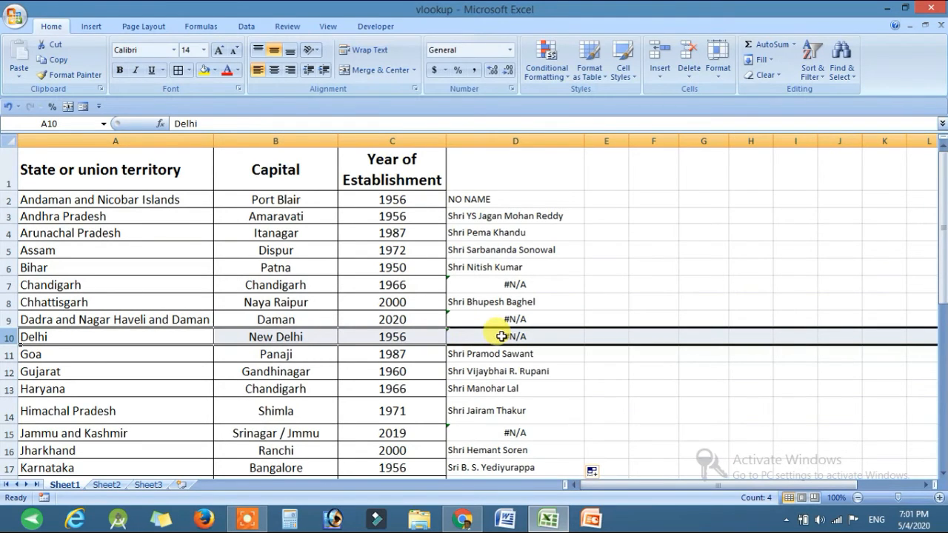
left_click(108, 484)
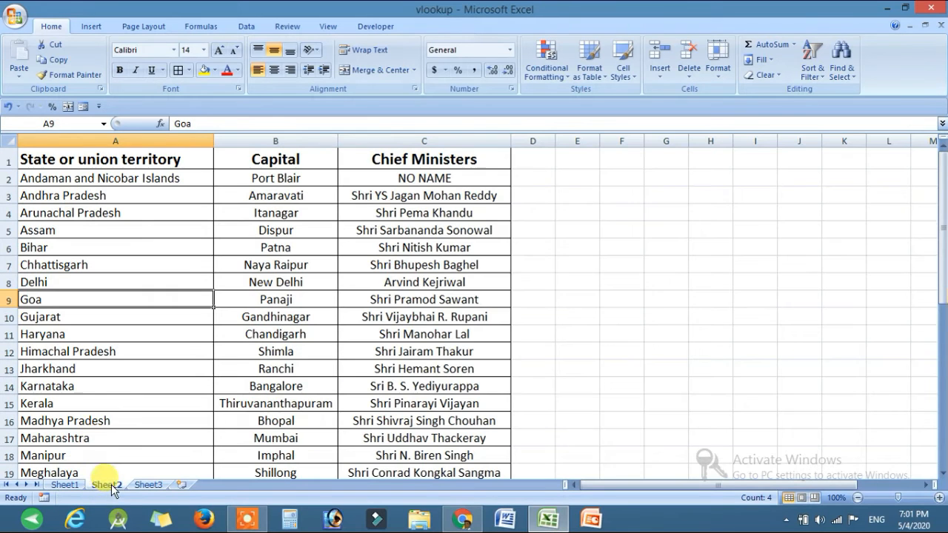
left_click(396, 283)
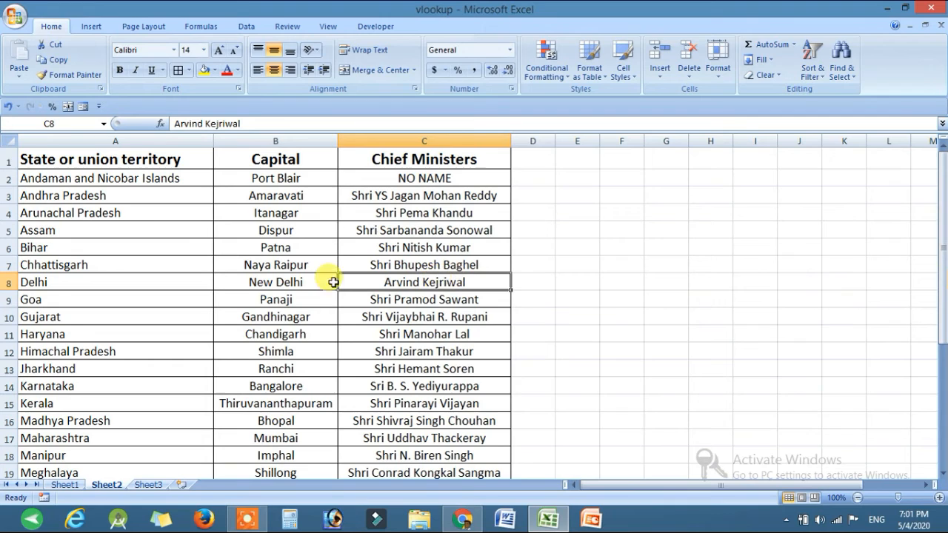
left_click(67, 485)
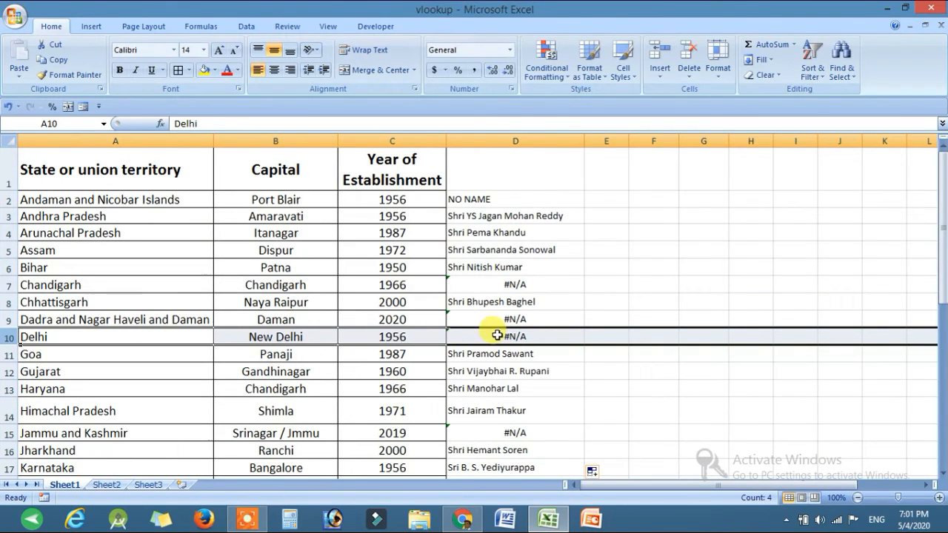
Re-enter the state name Delhi in A10 on Sheet1 and A8 on Sheet2 so they match, and check the lookup in D10.
double_click(75, 337)
double_click(74, 337)
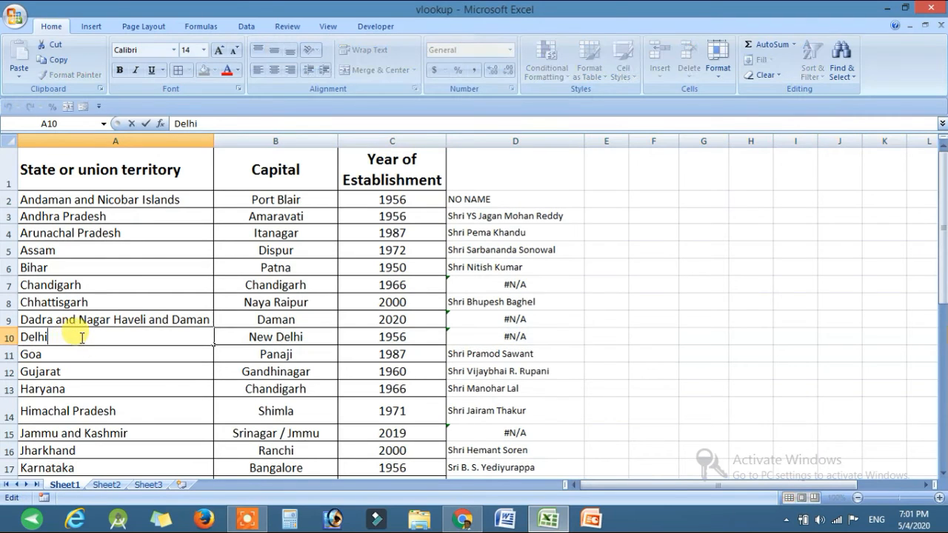
left_click(254, 336)
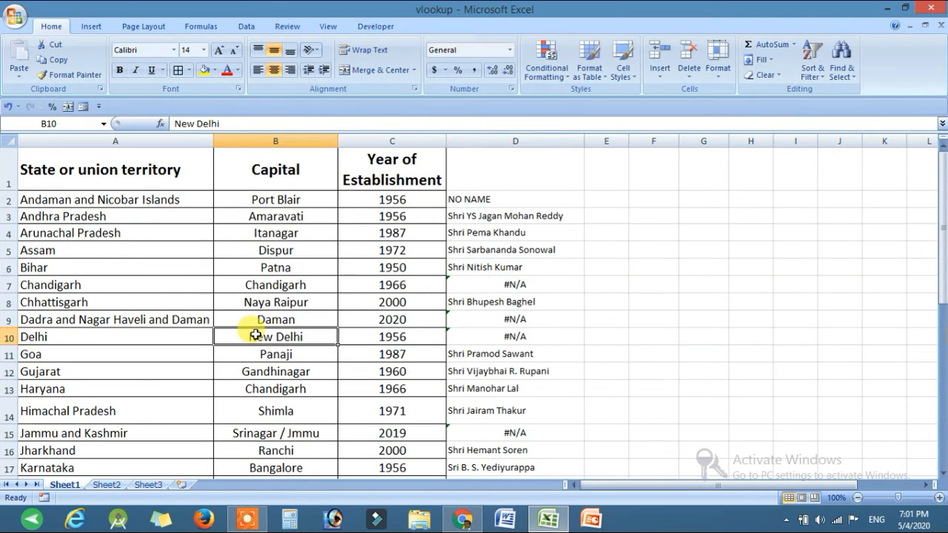
left_click(109, 484)
double_click(86, 283)
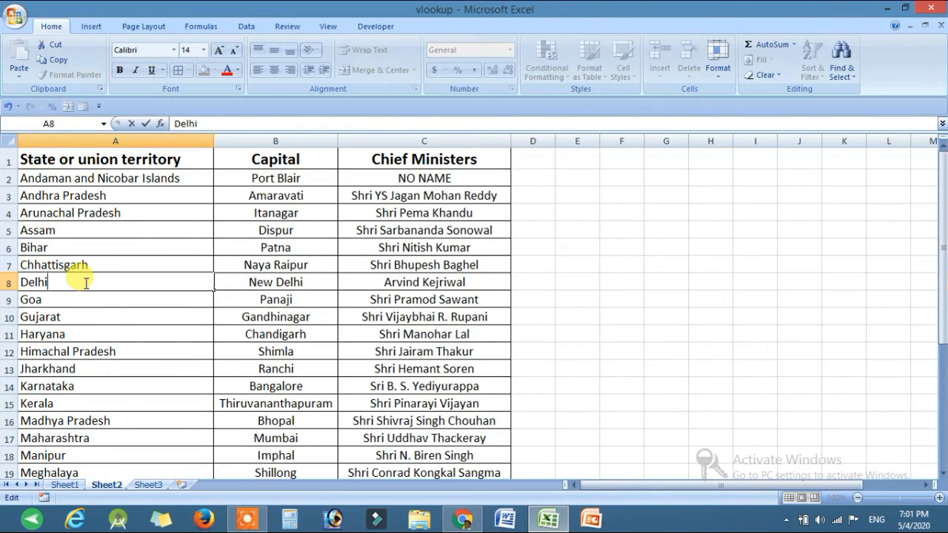
key("Return")
left_click(72, 485)
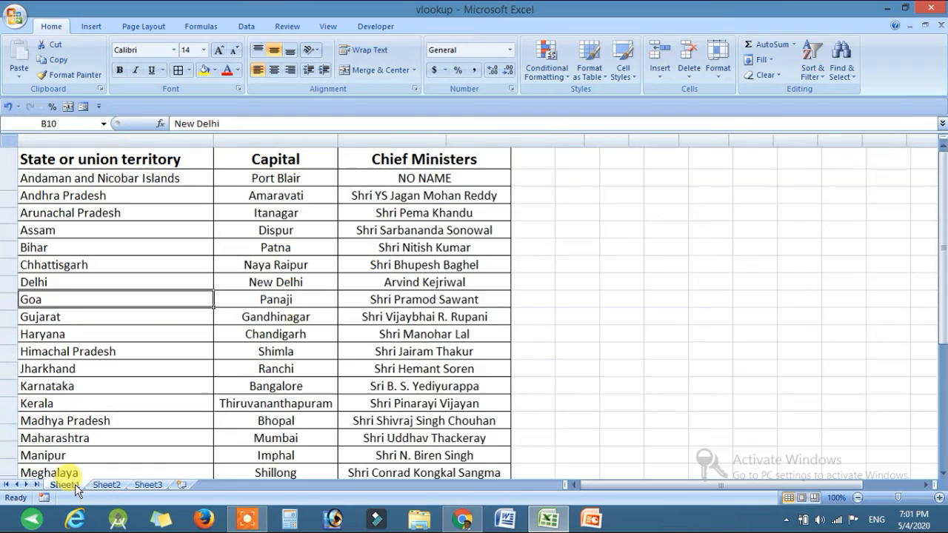
left_click(494, 339)
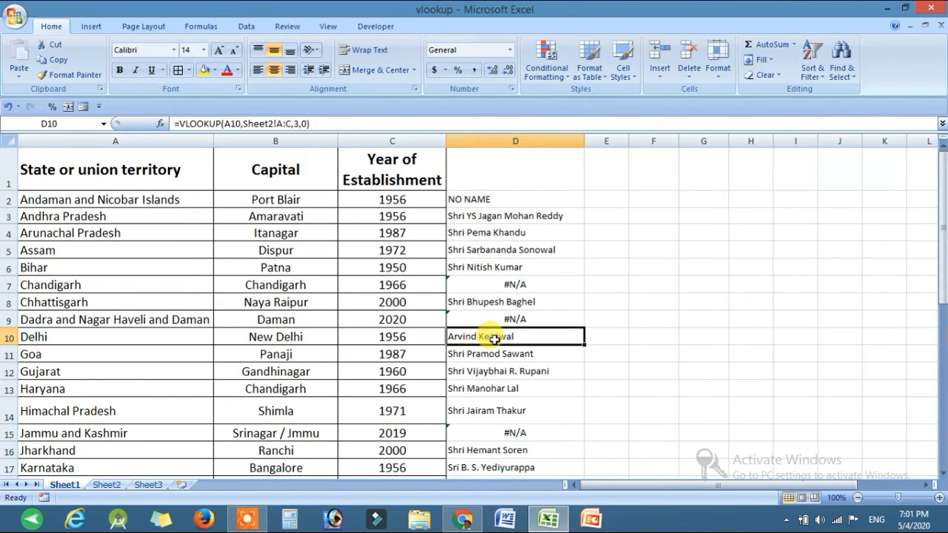
Review the chief minister lookups on Sheet1 down to West Bengal and the year of establishment in C2.
left_click(392, 317)
scroll(388, 332, "down", 7)
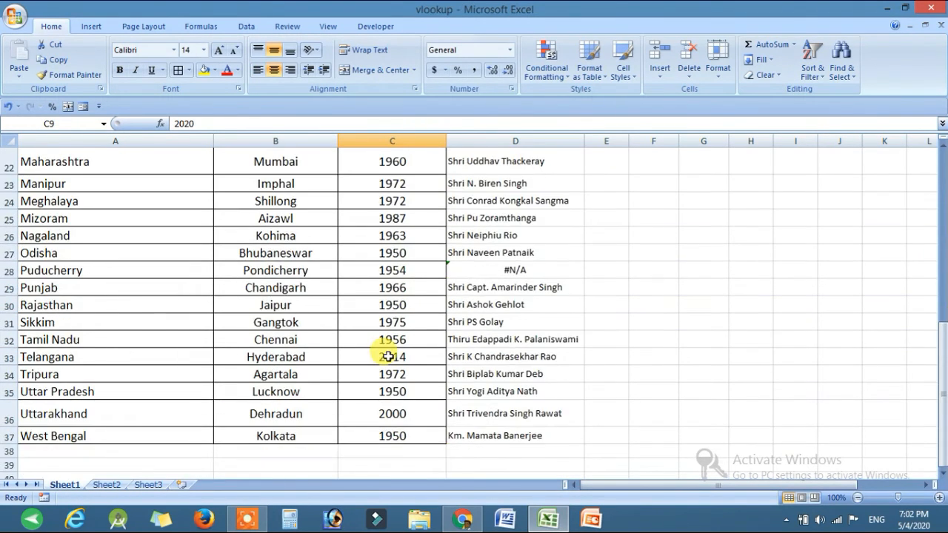
scroll(415, 360, "up", 7)
scroll(453, 339, "down", 10)
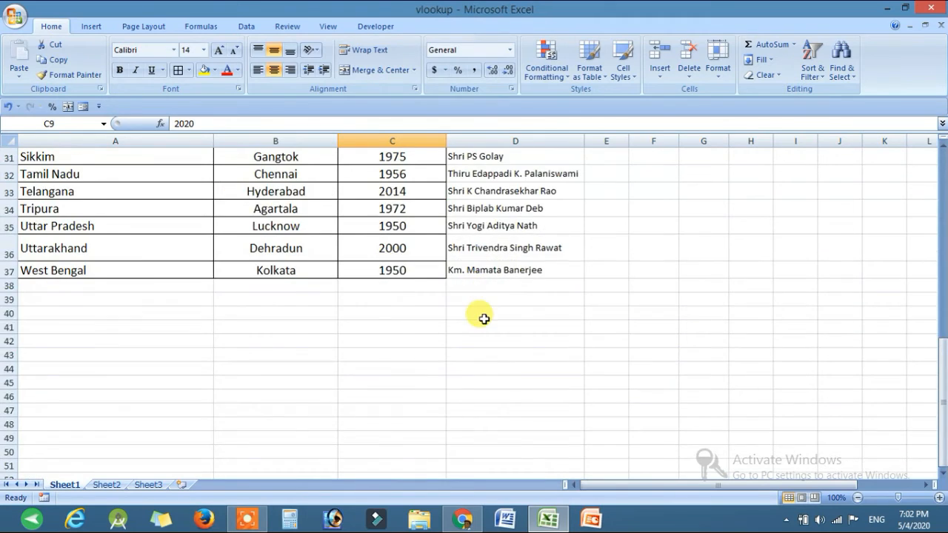
scroll(476, 303, "up", 10)
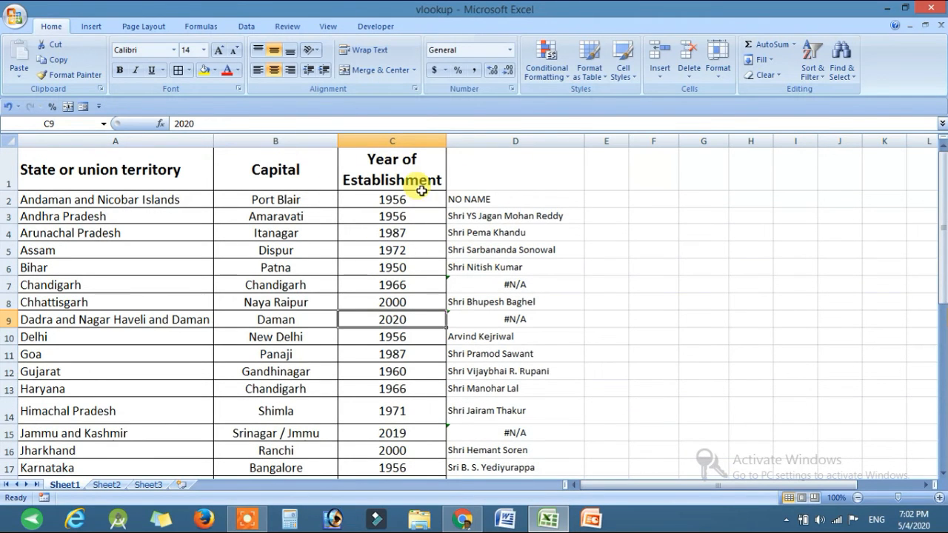
left_click(394, 201)
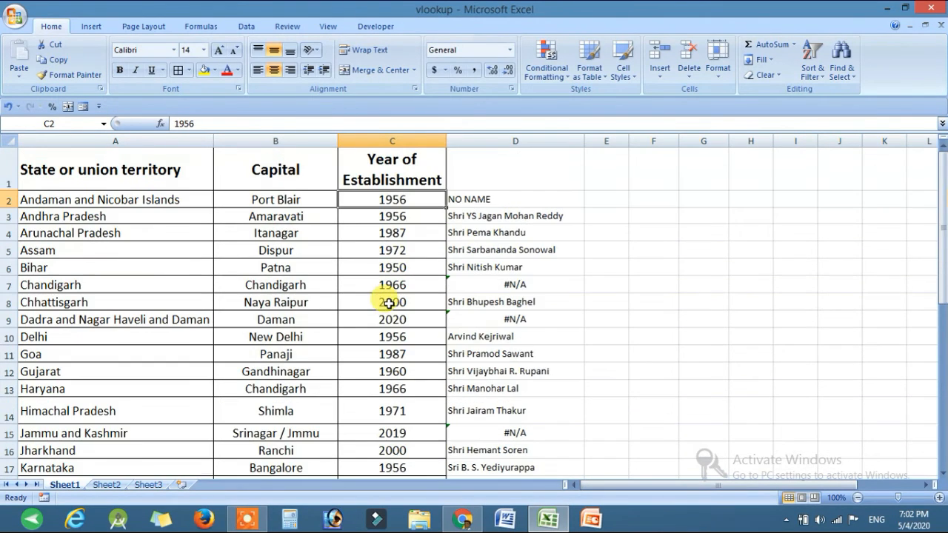
In D2 on Sheet2, enter =VLOOKUP(A2,Sheet1!A:C,3,0) to return the year of establishment from Sheet1.
left_click(110, 483)
left_click(533, 179)
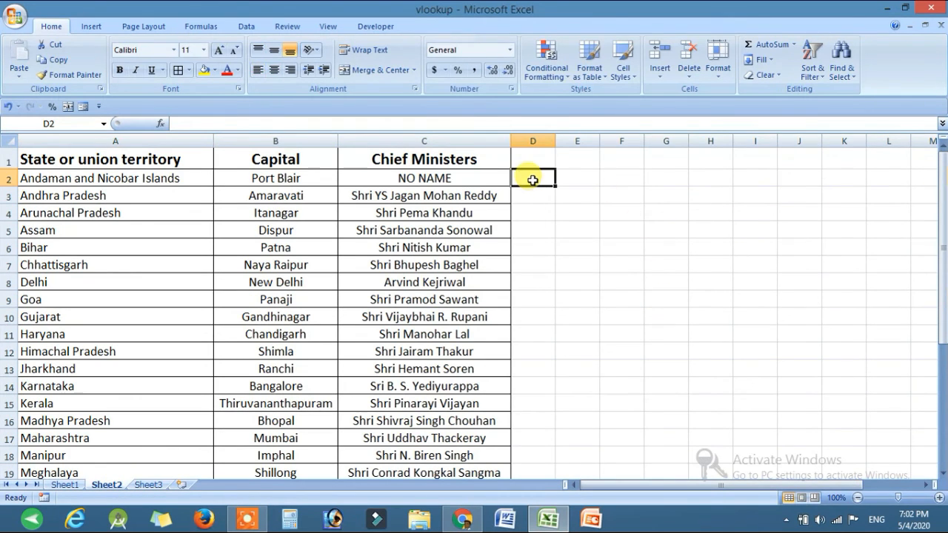
type("=VLOOKUP")
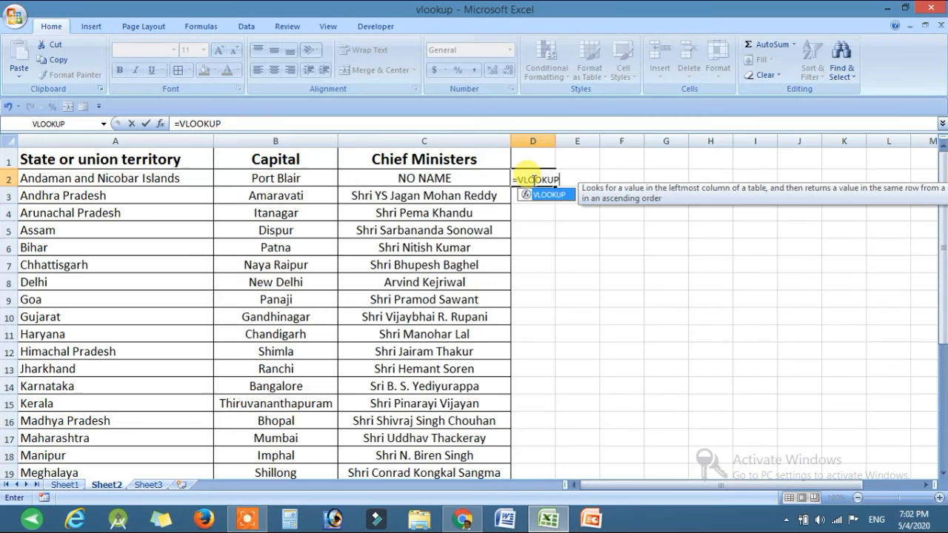
type("(")
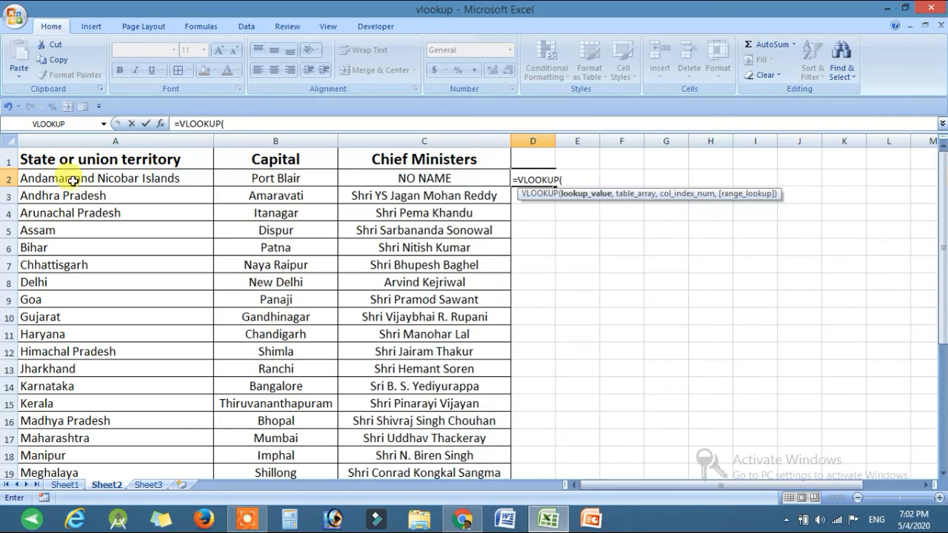
left_click(122, 178)
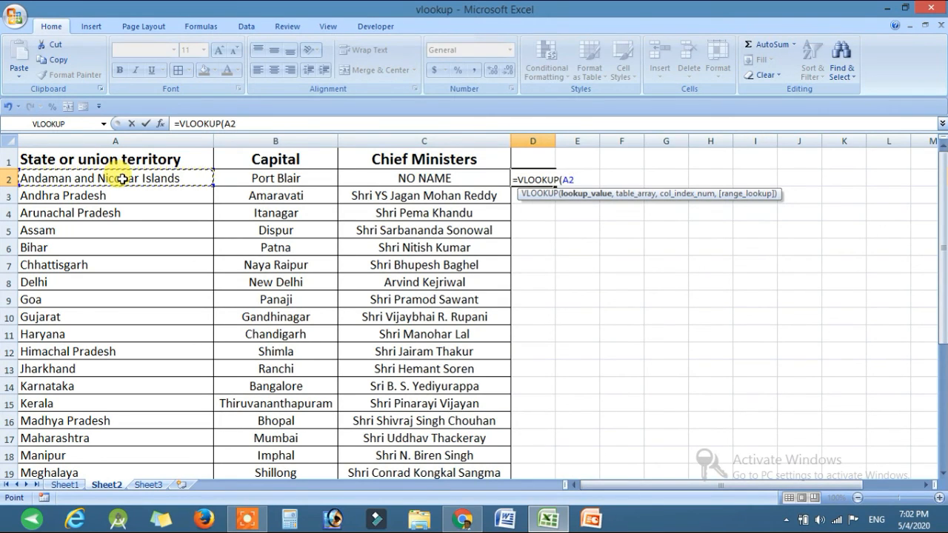
type(",")
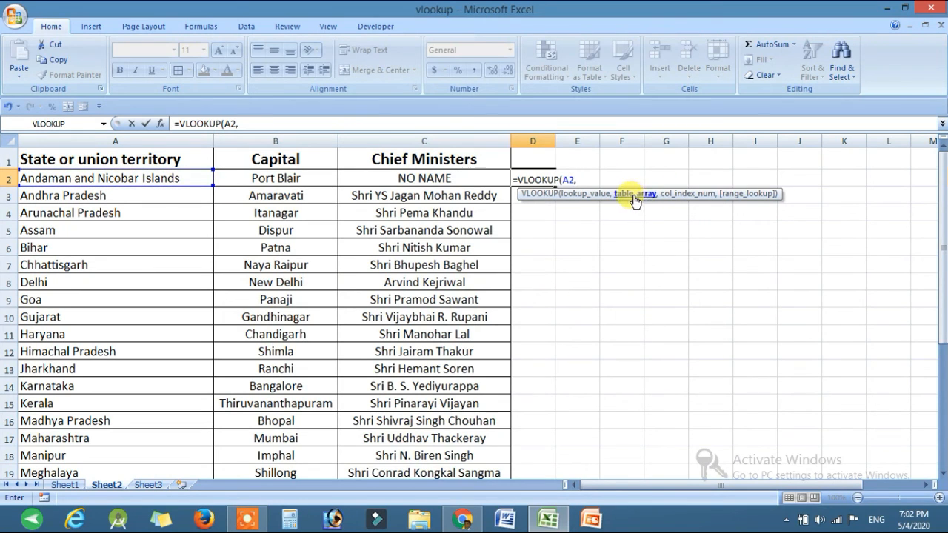
left_click(69, 486)
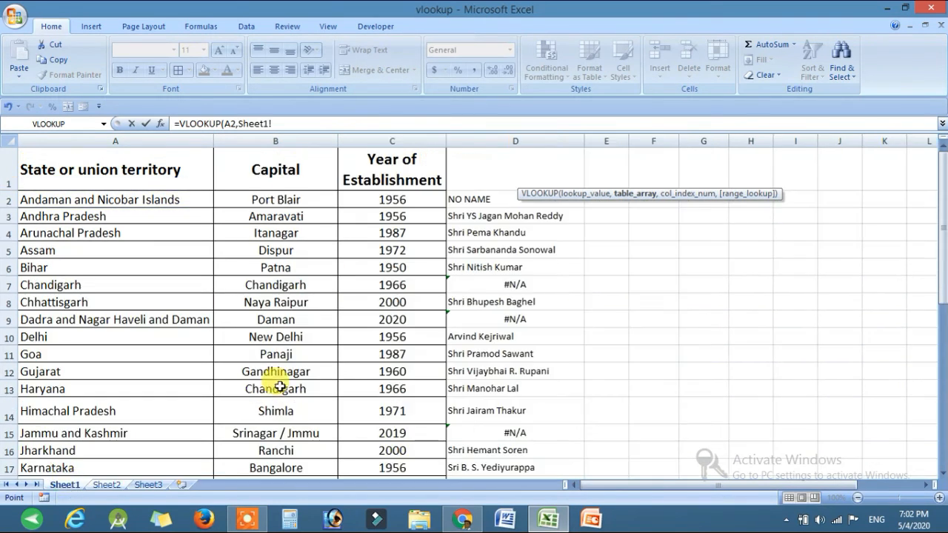
left_click_drag(33, 139, 360, 131)
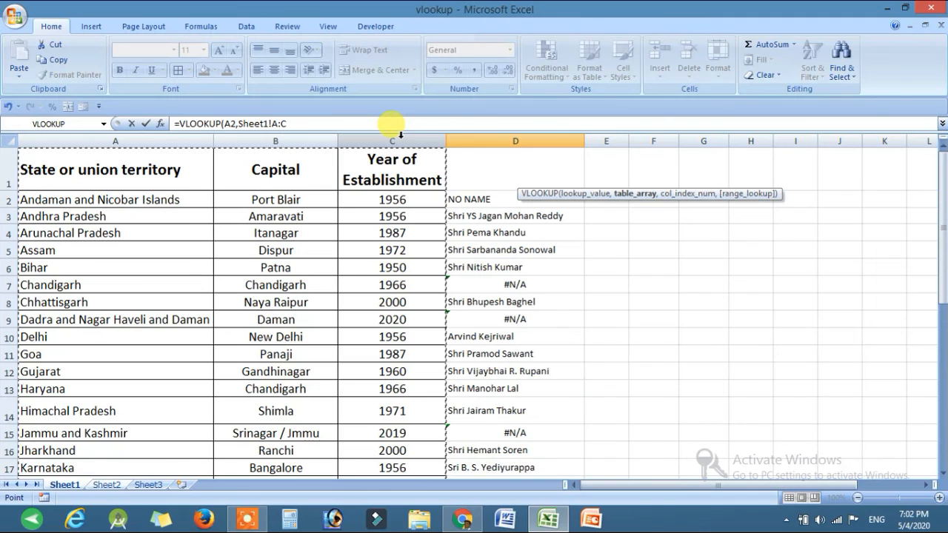
type(",")
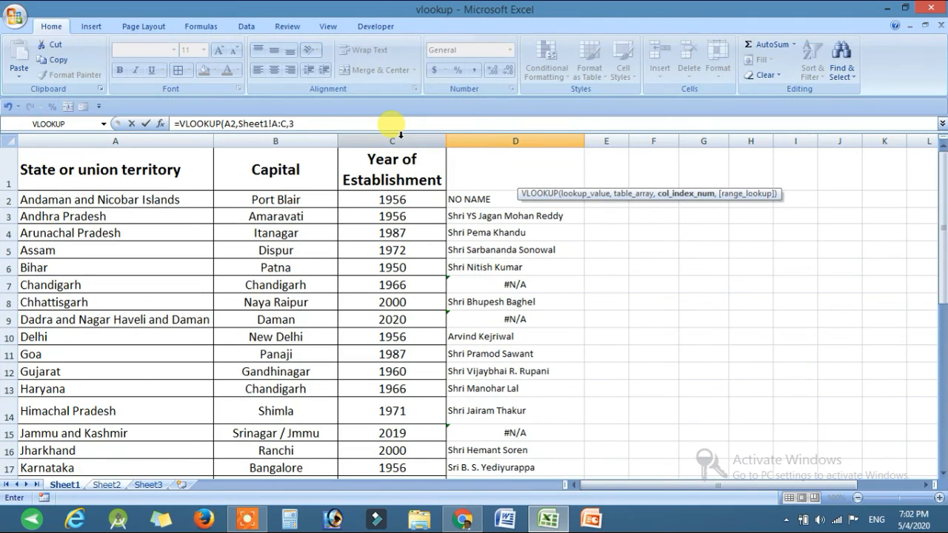
type("3,0")
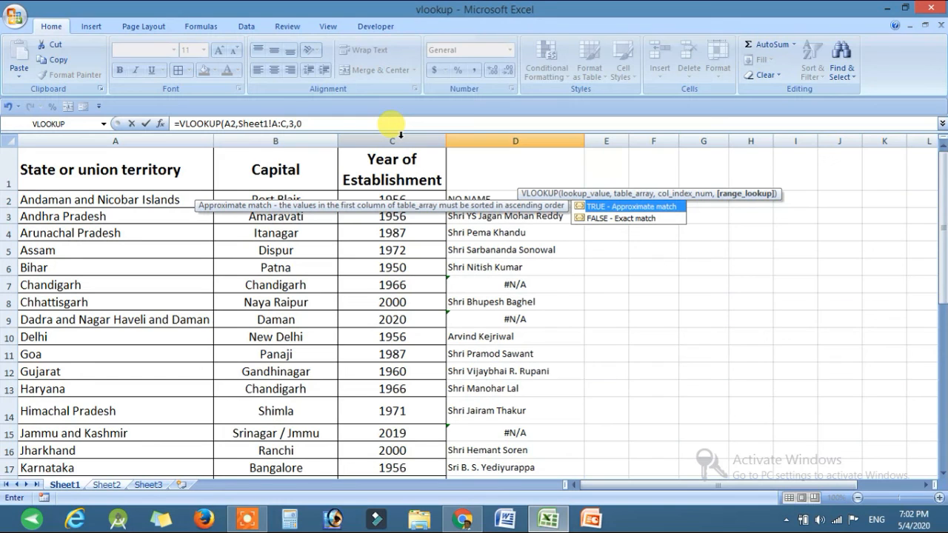
key("Return")
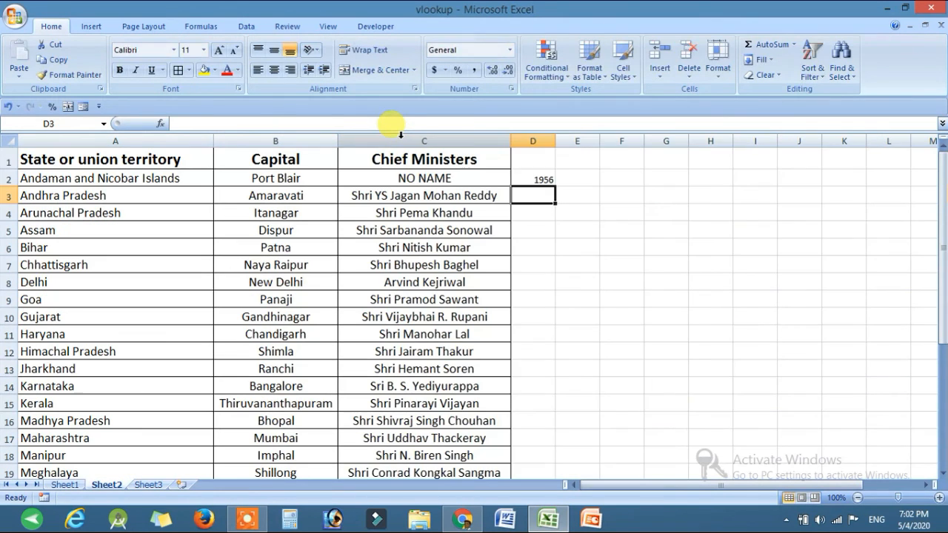
Fill the year formula on Sheet2 from D2 down to D31 and center the results horizontally.
left_click(543, 181)
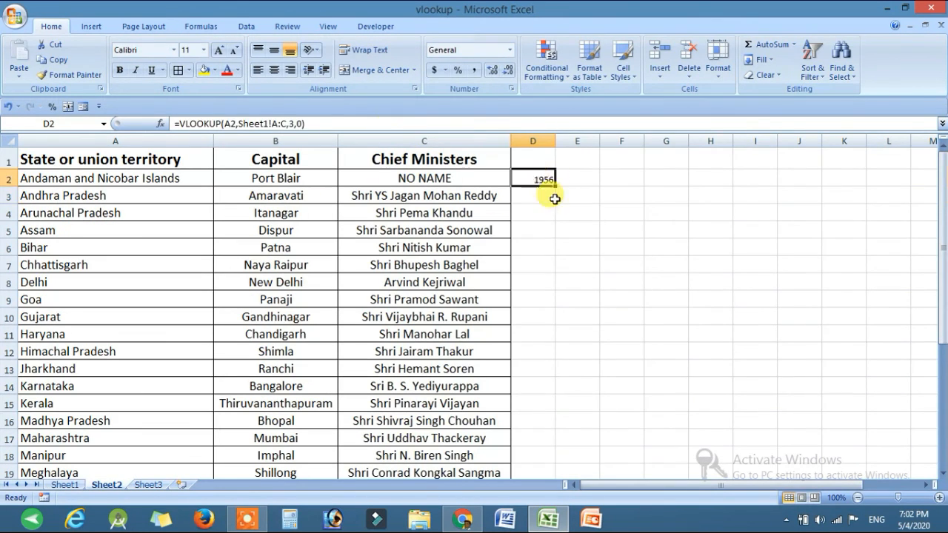
left_click_drag(557, 187, 540, 453)
scroll(507, 299, "up", 4)
scroll(548, 152, "up", 1)
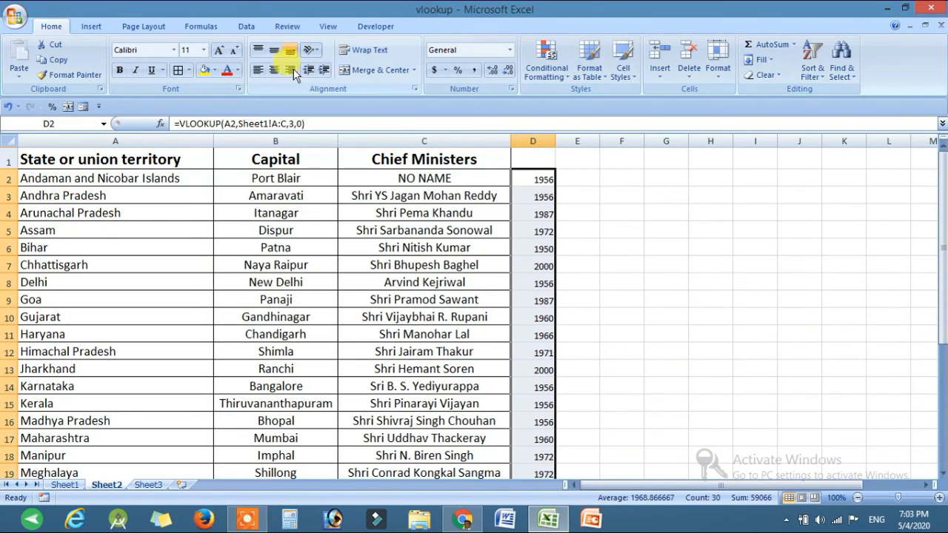
left_click(274, 70)
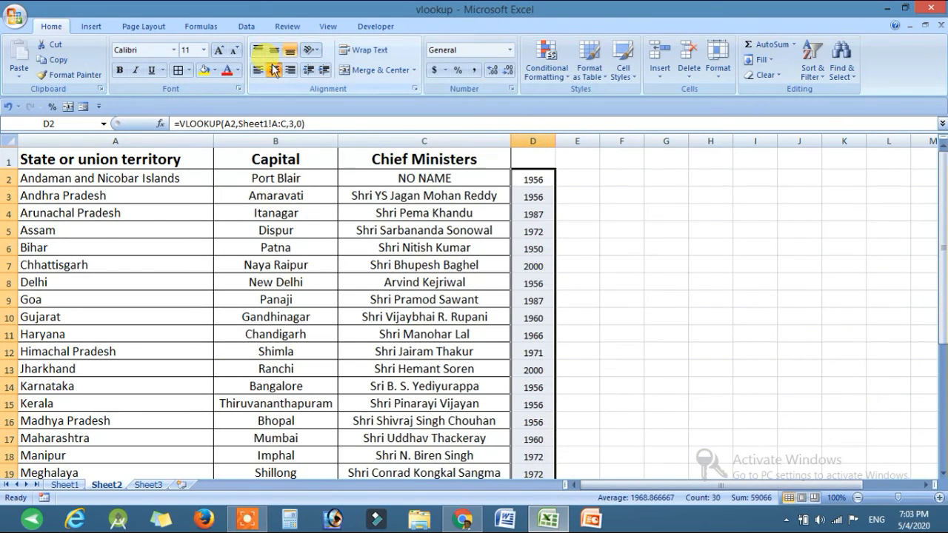
Review the filled year column on Sheet2 and return to the states table on Sheet1.
left_click(629, 246)
scroll(632, 246, "down", 5)
scroll(632, 246, "up", 5)
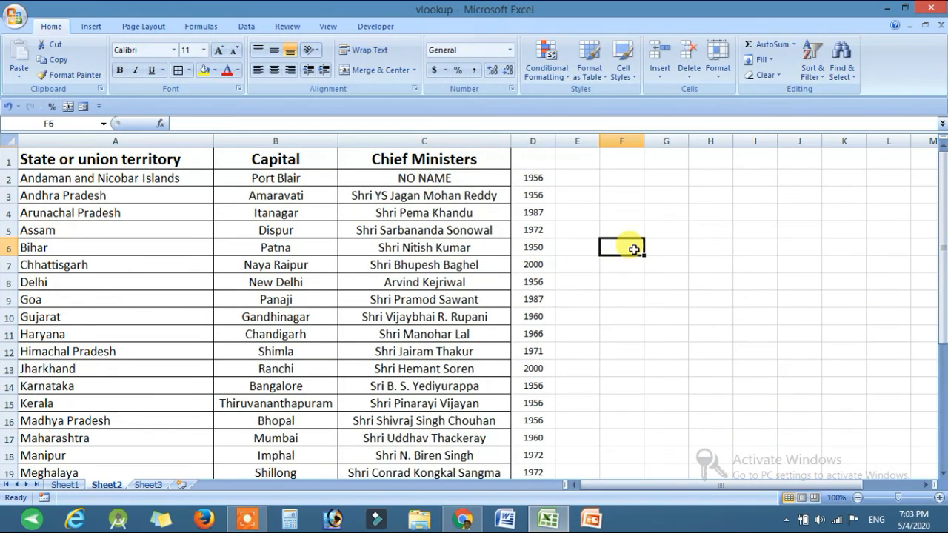
left_click(64, 485)
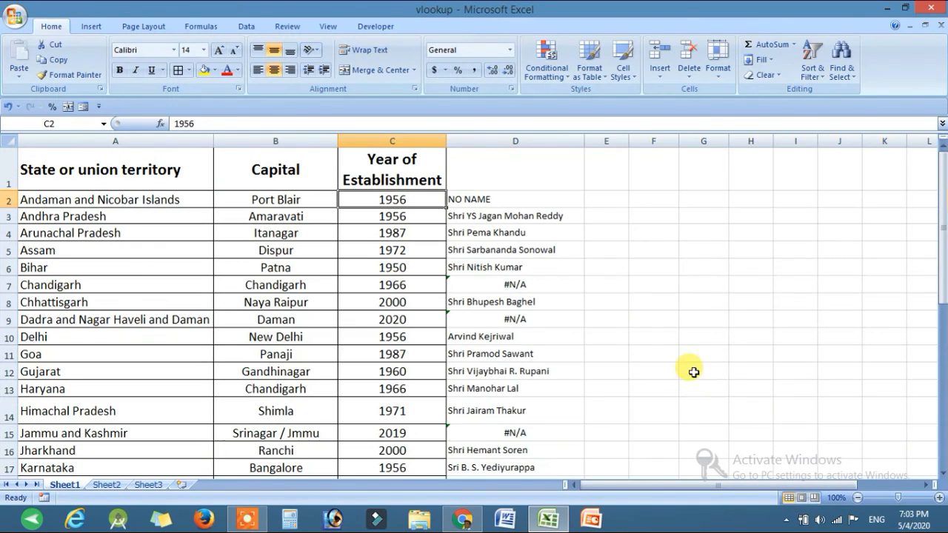
left_click(667, 263)
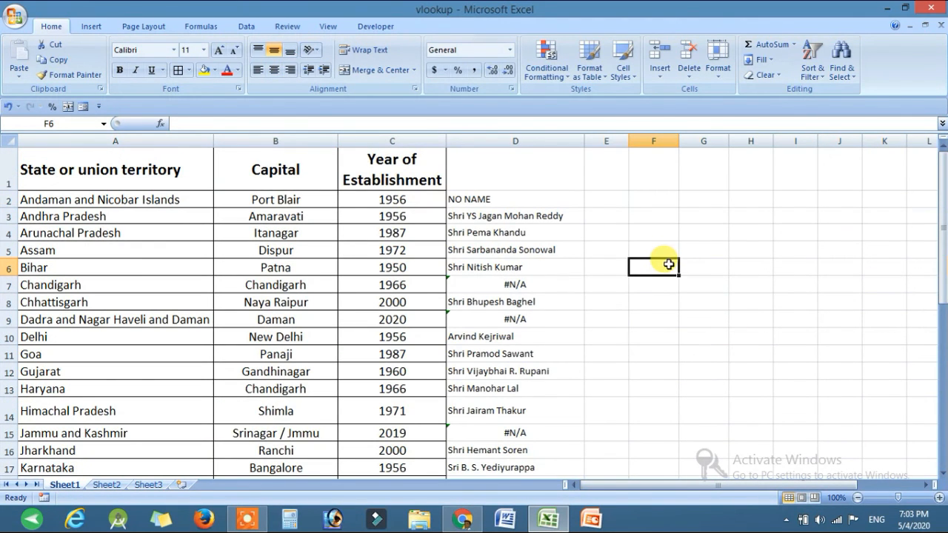